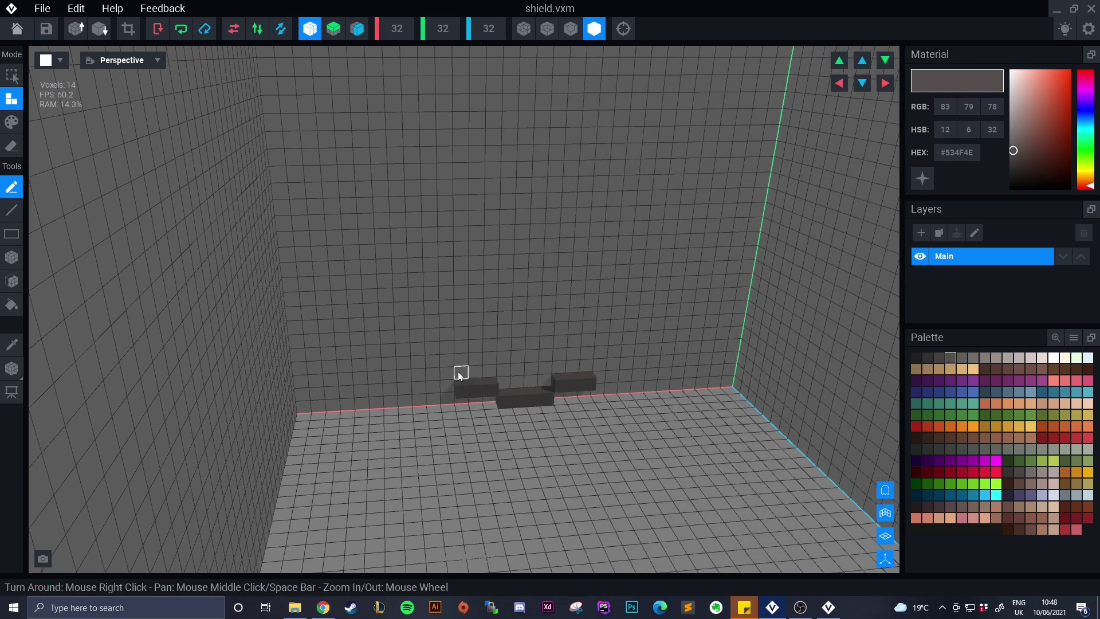
Draw the shield outline's lower curve as stair-stepped voxels in #534F4E, mirrored on the X axis against the back wall
{"action": "left_click", "coordinate": [448, 357]}
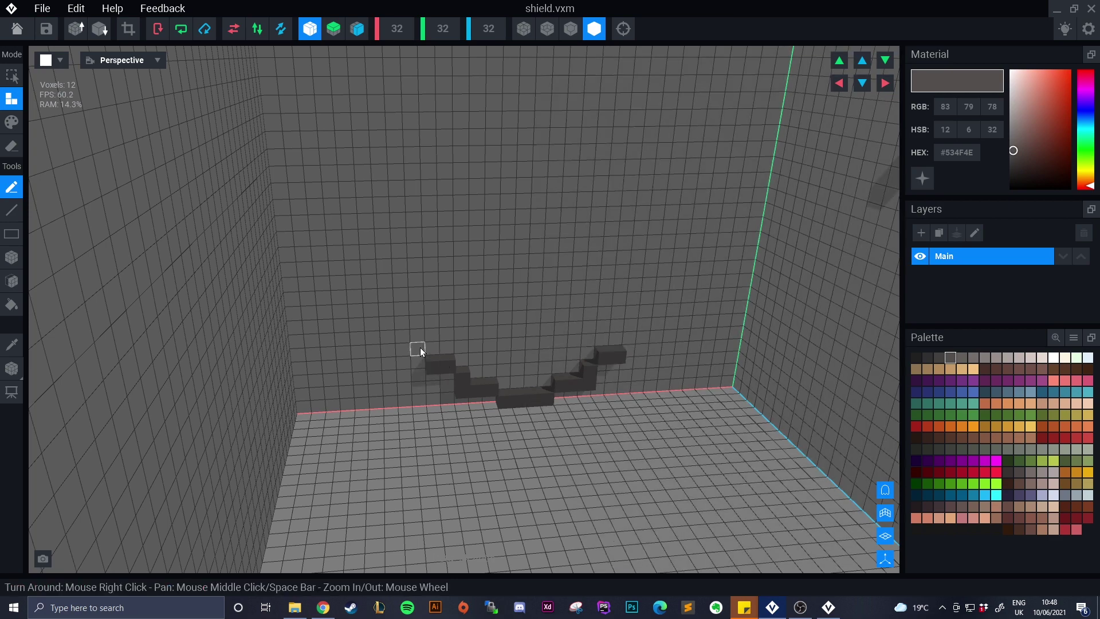
{"action": "left_click", "coordinate": [434, 347]}
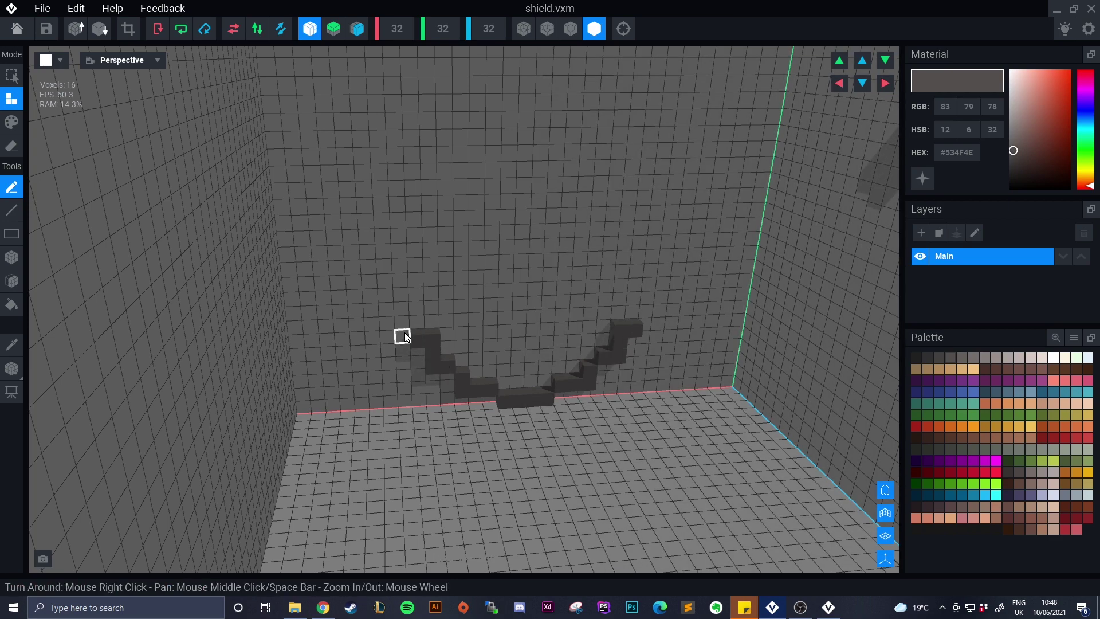
{"action": "left_click", "coordinate": [404, 332]}
{"action": "left_click", "coordinate": [399, 312]}
{"action": "left_click", "coordinate": [395, 310]}
{"action": "left_click_drag", "start_coordinate": [386, 308], "coordinate": [372, 214]}
{"action": "left_click", "coordinate": [384, 275]}
Show voxel edges in the viewport and extend both mirrored sides of the shield outline upward in outward steps
{"action": "left_click", "coordinate": [570, 31]}
{"action": "right_click_drag", "start_coordinate": [369, 236], "coordinate": [356, 278]}
{"action": "left_click_drag", "start_coordinate": [336, 259], "coordinate": [341, 249]}
{"action": "left_click", "coordinate": [323, 254]}
{"action": "left_click_drag", "start_coordinate": [319, 239], "coordinate": [320, 217]}
{"action": "left_click", "coordinate": [324, 208]}
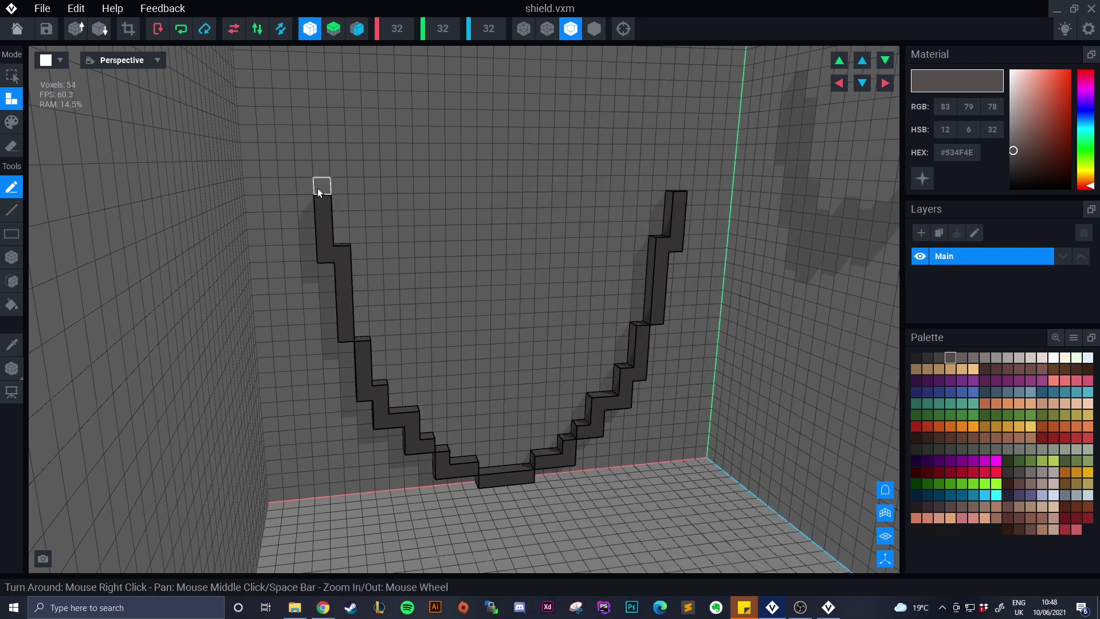
{"action": "left_click", "coordinate": [317, 187]}
{"action": "left_click", "coordinate": [305, 186]}
{"action": "left_click_drag", "start_coordinate": [305, 185], "coordinate": [307, 137]}
{"action": "middle_click_drag", "start_coordinate": [307, 137], "coordinate": [318, 194]}
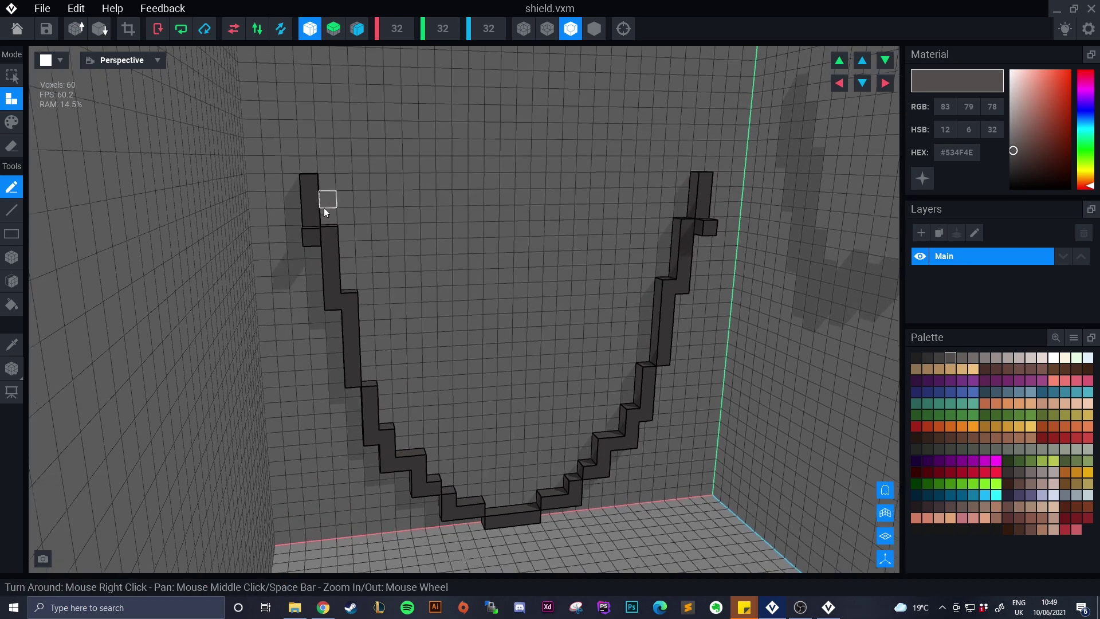
Erase the stray voxels jutting out beside the upper sides of the shield outline
{"action": "mouse_move", "coordinate": [229, 192]}
{"action": "right_mouse_down"}
{"action": "mouse_move", "coordinate": [300, 273]}
{"action": "mouse_move", "coordinate": [273, 202]}
{"action": "right_mouse_up"}
{"action": "key", "text": "e"}
{"action": "left_click", "coordinate": [315, 236]}
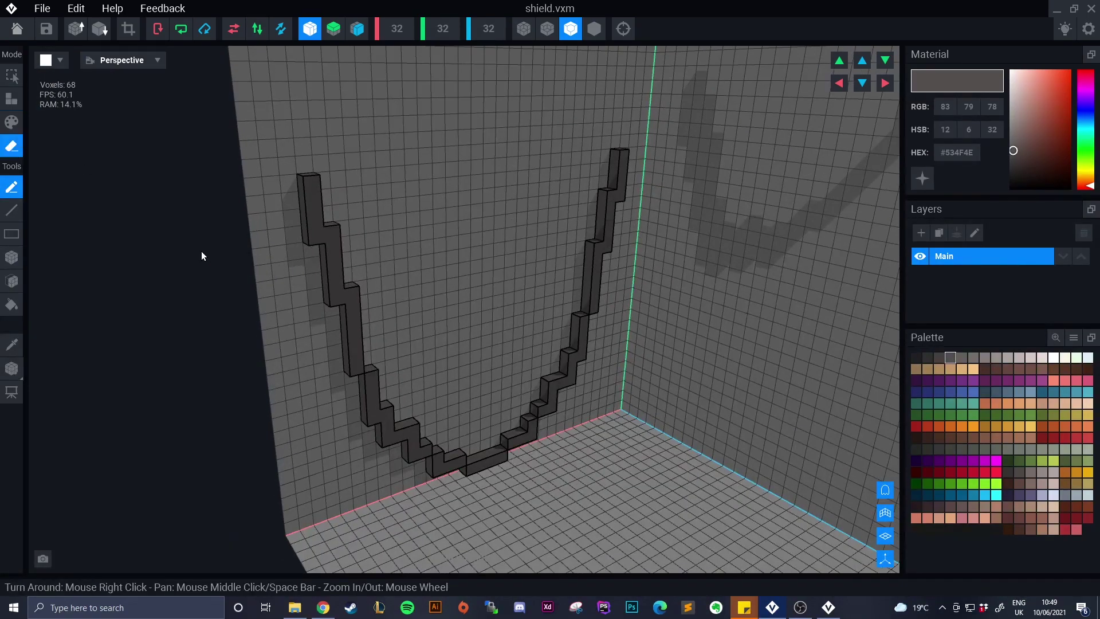
{"action": "right_click_drag", "start_coordinate": [201, 251], "coordinate": [161, 244]}
Draw the shield outline's top edge outward from the centre with stepped shoulders, undoing the last misplaced strokes
{"action": "key", "text": "a"}
{"action": "mouse_move", "coordinate": [356, 218]}
{"action": "right_mouse_down"}
{"action": "mouse_move", "coordinate": [324, 223]}
{"action": "mouse_move", "coordinate": [449, 218]}
{"action": "mouse_move", "coordinate": [469, 118]}
{"action": "right_mouse_up"}
{"action": "left_click_drag", "start_coordinate": [468, 118], "coordinate": [488, 118]}
{"action": "left_click", "coordinate": [432, 123]}
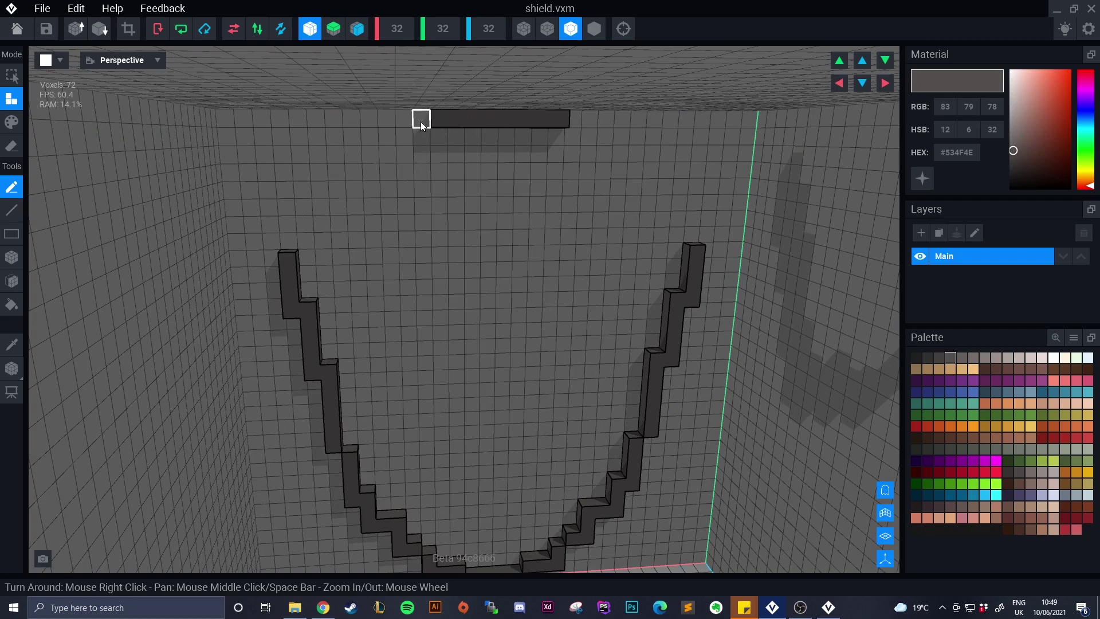
{"action": "left_click", "coordinate": [420, 121]}
{"action": "left_click", "coordinate": [401, 122]}
{"action": "right_click_drag", "start_coordinate": [400, 123], "coordinate": [384, 151]}
{"action": "left_click", "coordinate": [384, 154]}
{"action": "mouse_move", "coordinate": [351, 174]}
{"action": "left_mouse_down"}
{"action": "mouse_move", "coordinate": [276, 201]}
{"action": "mouse_move", "coordinate": [270, 238]}
{"action": "mouse_move", "coordinate": [277, 232]}
{"action": "mouse_move", "coordinate": [283, 257]}
{"action": "left_mouse_up"}
{"action": "key", "text": "ctrl+z"}
{"action": "key", "text": "ctrl+z"}
Complete the outline's upper sides and fill the whole shield interior with solid voxels using the Box tool
{"action": "left_click", "coordinate": [16, 241]}
{"action": "left_click", "coordinate": [13, 256]}
{"action": "right_click_drag", "start_coordinate": [291, 260], "coordinate": [353, 285]}
{"action": "left_click_drag", "start_coordinate": [266, 204], "coordinate": [268, 269]}
{"action": "right_click_drag", "start_coordinate": [268, 270], "coordinate": [379, 184]}
{"action": "left_click_drag", "start_coordinate": [380, 183], "coordinate": [492, 484]}
{"action": "left_click_drag", "start_coordinate": [402, 497], "coordinate": [487, 492]}
{"action": "left_click_drag", "start_coordinate": [393, 508], "coordinate": [486, 504]}
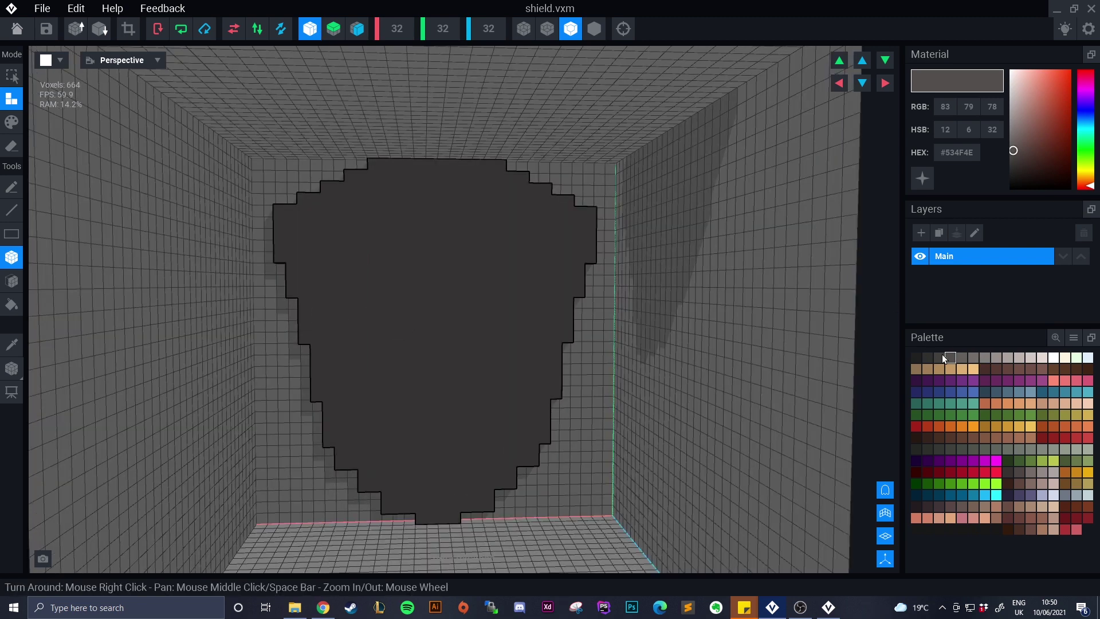
Paint the shield's front face #645F5C and extrude the face by one voxel layer
{"action": "left_click", "coordinate": [962, 358]}
{"action": "left_click", "coordinate": [12, 280]}
{"action": "left_click", "coordinate": [11, 122]}
{"action": "left_click", "coordinate": [516, 327]}
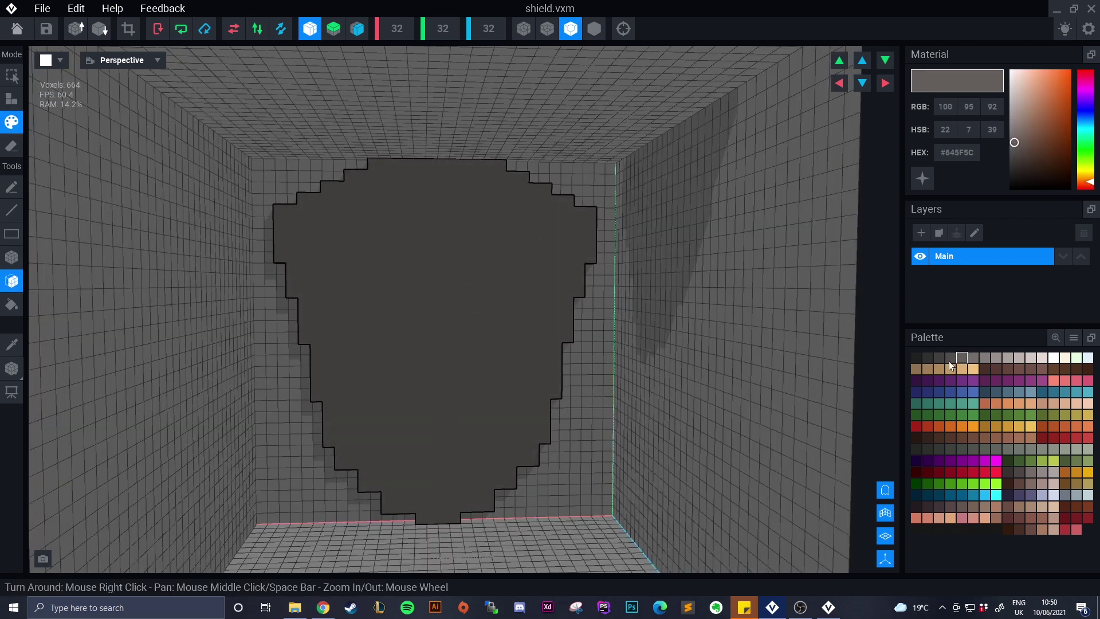
{"action": "left_click", "coordinate": [12, 99]}
{"action": "left_click", "coordinate": [493, 298]}
Paint a closed inner border on the shield front in #423F3E, from the top band down to the bottom tip
{"action": "left_click", "coordinate": [940, 358]}
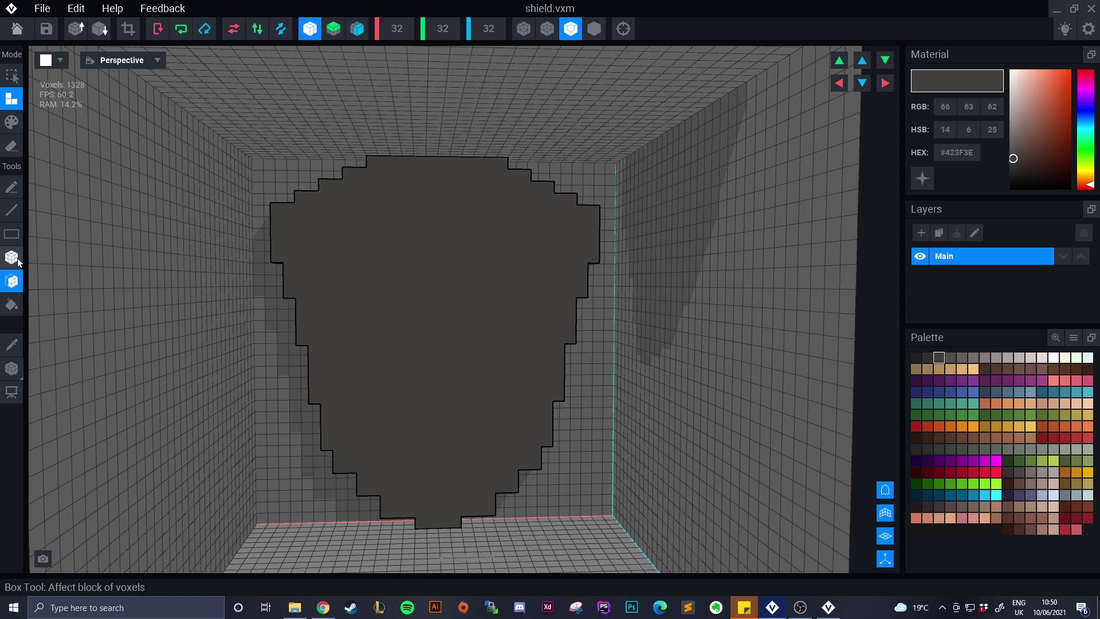
{"action": "left_click", "coordinate": [12, 257]}
{"action": "left_click", "coordinate": [12, 122]}
{"action": "scroll", "coordinate": [340, 194], "scroll_direction": "up", "scroll_amount": 2}
{"action": "mouse_move", "coordinate": [467, 189]}
{"action": "left_mouse_down"}
{"action": "mouse_move", "coordinate": [390, 197]}
{"action": "mouse_move", "coordinate": [366, 222]}
{"action": "left_mouse_up"}
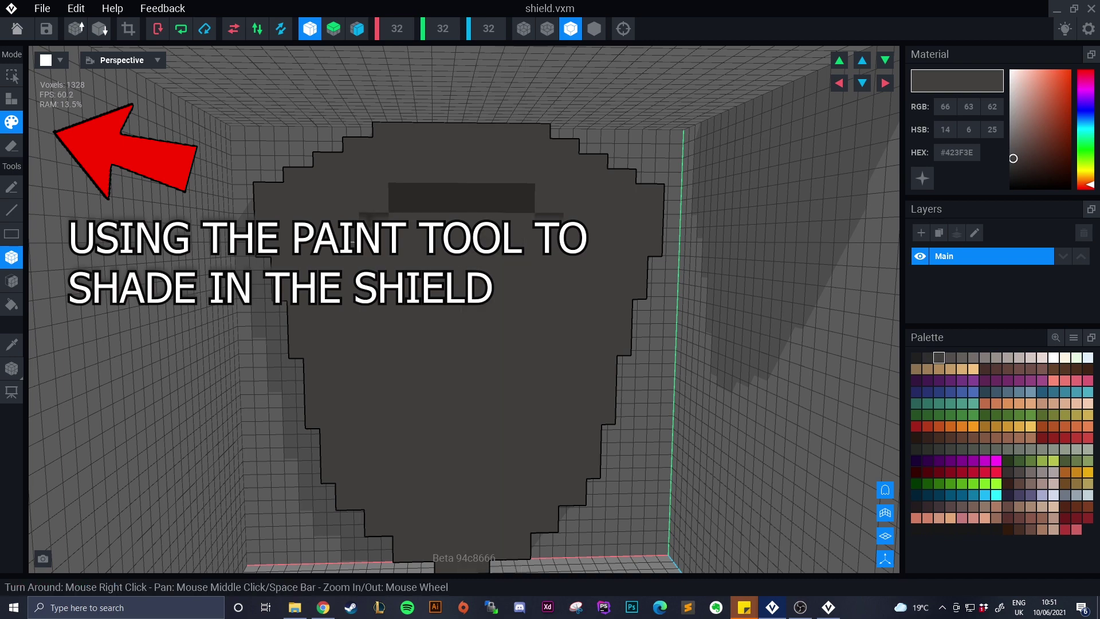
{"action": "mouse_move", "coordinate": [352, 288]}
{"action": "right_mouse_down"}
{"action": "mouse_move", "coordinate": [364, 292]}
{"action": "mouse_move", "coordinate": [367, 275]}
{"action": "right_mouse_up"}
{"action": "mouse_move", "coordinate": [324, 252]}
{"action": "left_mouse_down"}
{"action": "mouse_move", "coordinate": [323, 373]}
{"action": "mouse_move", "coordinate": [346, 457]}
{"action": "mouse_move", "coordinate": [421, 484]}
{"action": "mouse_move", "coordinate": [401, 497]}
{"action": "left_mouse_up"}
{"action": "left_click", "coordinate": [362, 465]}
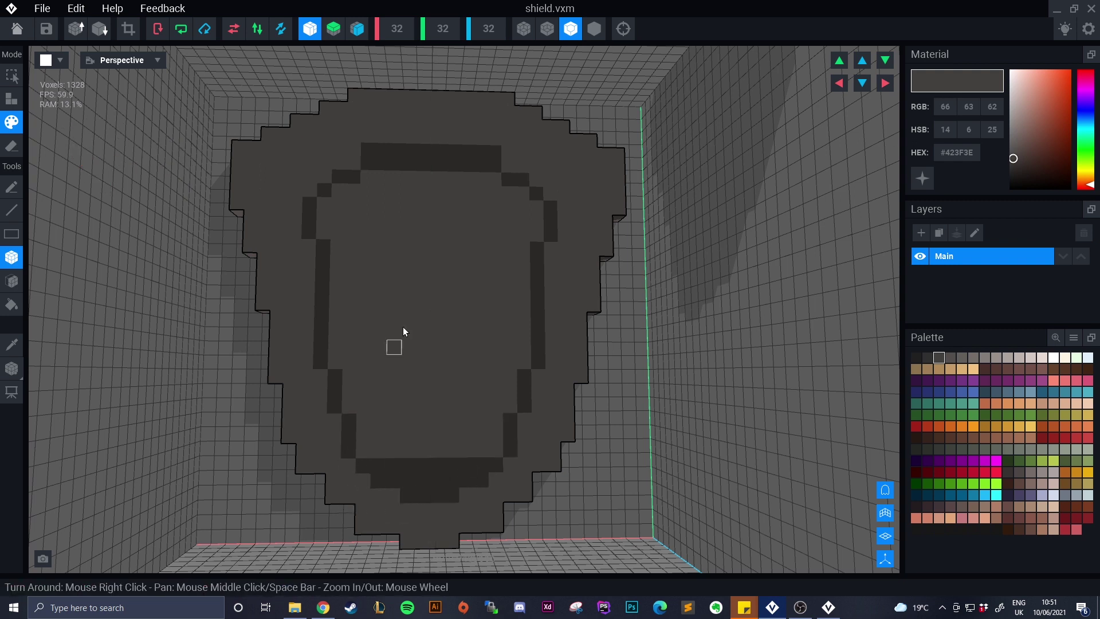
Fill the area inside the painted border with #423F3E and extend the inner panel's upper sides
{"action": "left_click", "coordinate": [12, 281]}
{"action": "left_click", "coordinate": [367, 264]}
{"action": "mouse_move", "coordinate": [400, 380]}
{"action": "right_mouse_down"}
{"action": "mouse_move", "coordinate": [400, 401]}
{"action": "mouse_move", "coordinate": [413, 390]}
{"action": "right_mouse_up"}
{"action": "left_click_drag", "start_coordinate": [286, 270], "coordinate": [304, 253]}
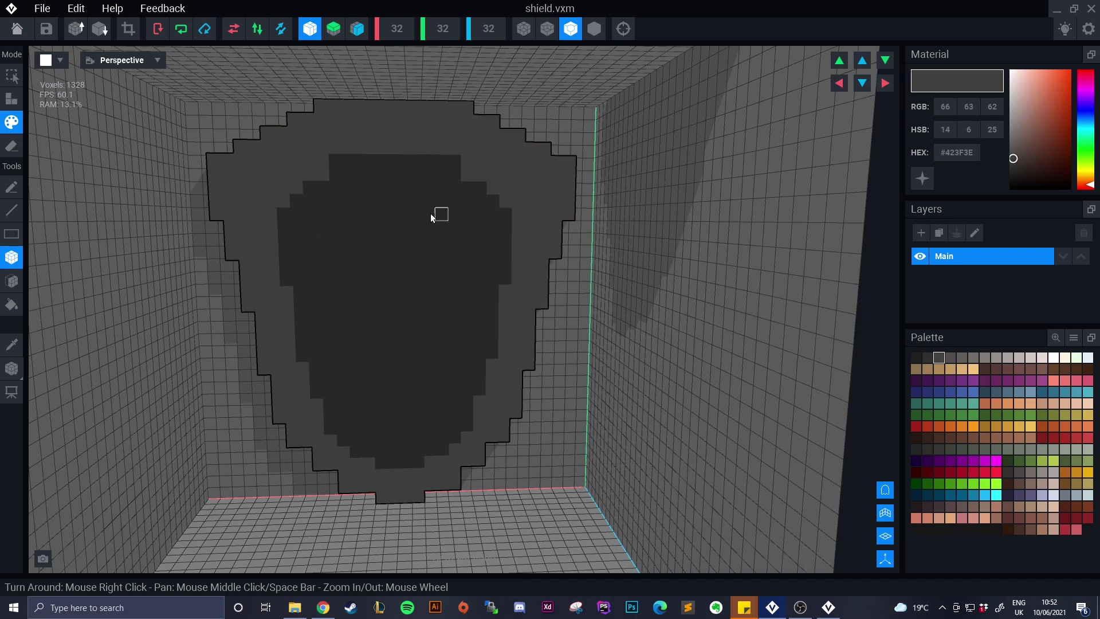
Extend the bottom tip of the dark inner panel further down with #423F3E
{"action": "right_click_drag", "start_coordinate": [401, 342], "coordinate": [398, 361]}
{"action": "scroll", "coordinate": [398, 361], "scroll_direction": "down", "scroll_amount": 3}
{"action": "scroll", "coordinate": [398, 361], "scroll_direction": "up", "scroll_amount": 3}
{"action": "left_click_drag", "start_coordinate": [407, 492], "coordinate": [395, 492]}
{"action": "scroll", "coordinate": [368, 399], "scroll_direction": "up", "scroll_amount": 1}
{"action": "right_click_drag", "start_coordinate": [368, 400], "coordinate": [360, 357]}
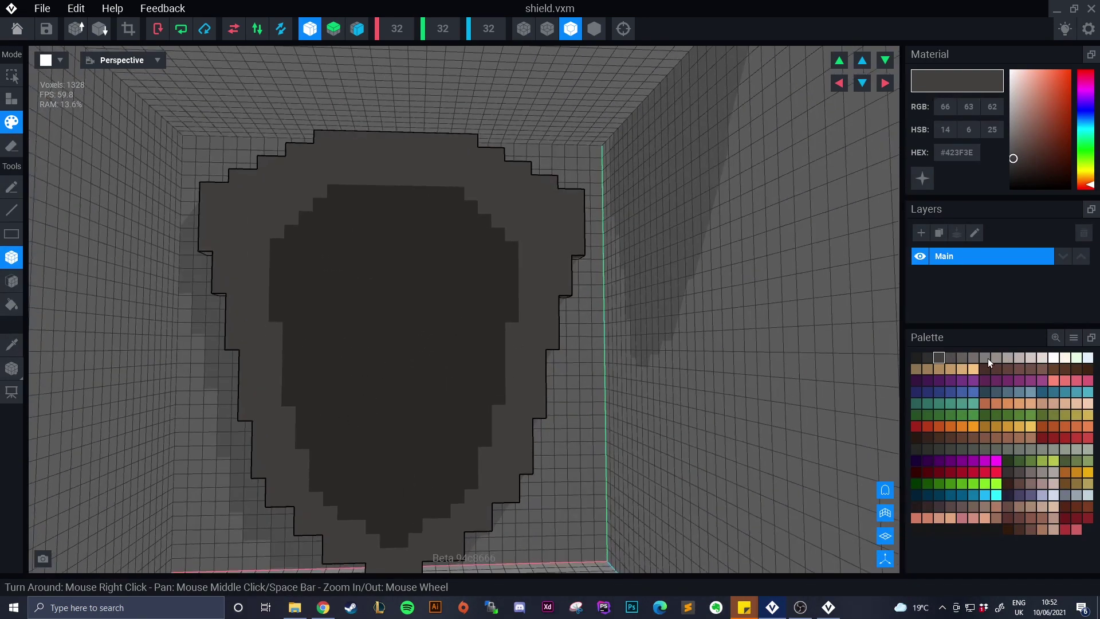
Paint mirrored rivets in a lighter brownish grey around the shield's border, from the top centre to the bottom
{"action": "left_click", "coordinate": [1040, 473]}
{"action": "left_click", "coordinate": [390, 156]}
{"action": "mouse_move", "coordinate": [390, 156]}
{"action": "right_mouse_down"}
{"action": "mouse_move", "coordinate": [368, 206]}
{"action": "mouse_move", "coordinate": [310, 170]}
{"action": "right_mouse_up"}
{"action": "left_click", "coordinate": [303, 179]}
{"action": "left_click", "coordinate": [243, 224]}
{"action": "right_click_drag", "start_coordinate": [243, 223], "coordinate": [274, 356]}
{"action": "left_click", "coordinate": [270, 355]}
{"action": "left_click", "coordinate": [304, 467]}
{"action": "left_click", "coordinate": [396, 525]}
{"action": "right_click_drag", "start_coordinate": [349, 525], "coordinate": [298, 460]}
Sample the border grey #645F5C from the shield and repaint voxels around the inner panel's bottom tip
{"action": "left_click", "coordinate": [12, 345]}
{"action": "left_click", "coordinate": [345, 447]}
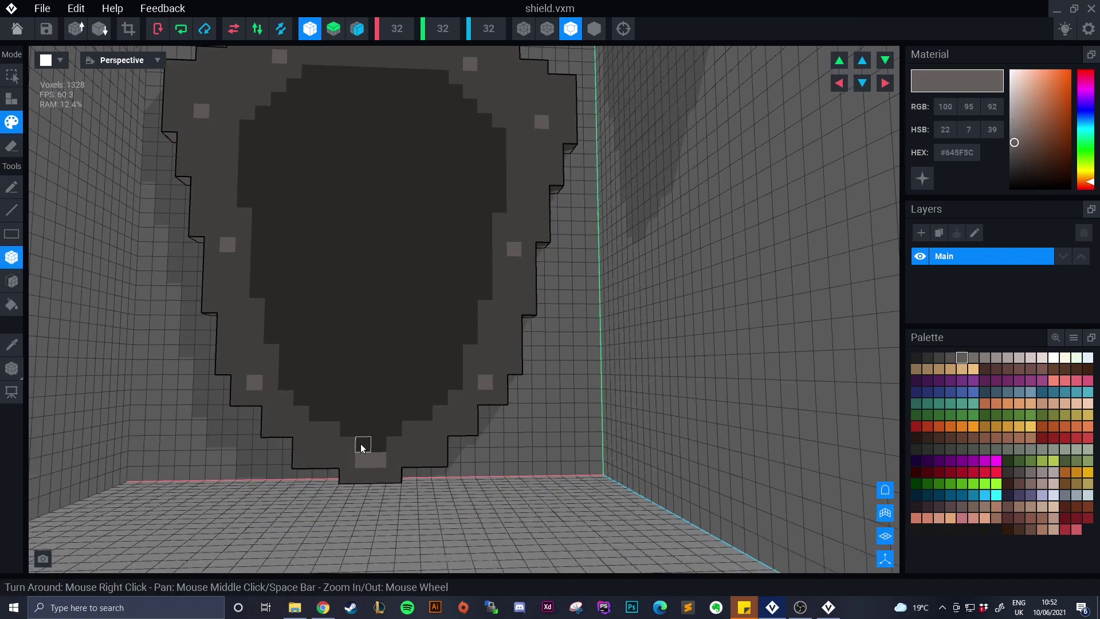
{"action": "left_click", "coordinate": [360, 448]}
{"action": "right_click_drag", "start_coordinate": [361, 448], "coordinate": [268, 449]}
{"action": "scroll", "coordinate": [286, 445], "scroll_direction": "down", "scroll_amount": 3}
{"action": "left_click", "coordinate": [321, 436]}
{"action": "scroll", "coordinate": [296, 433], "scroll_direction": "up", "scroll_amount": 1}
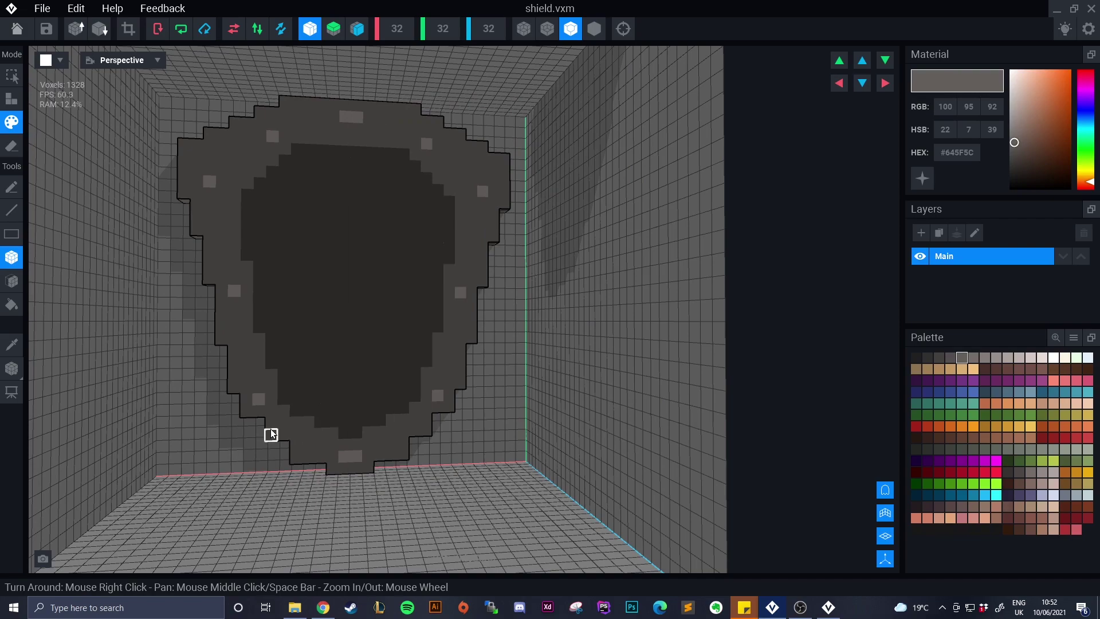
{"action": "right_click_drag", "start_coordinate": [225, 483], "coordinate": [265, 412]}
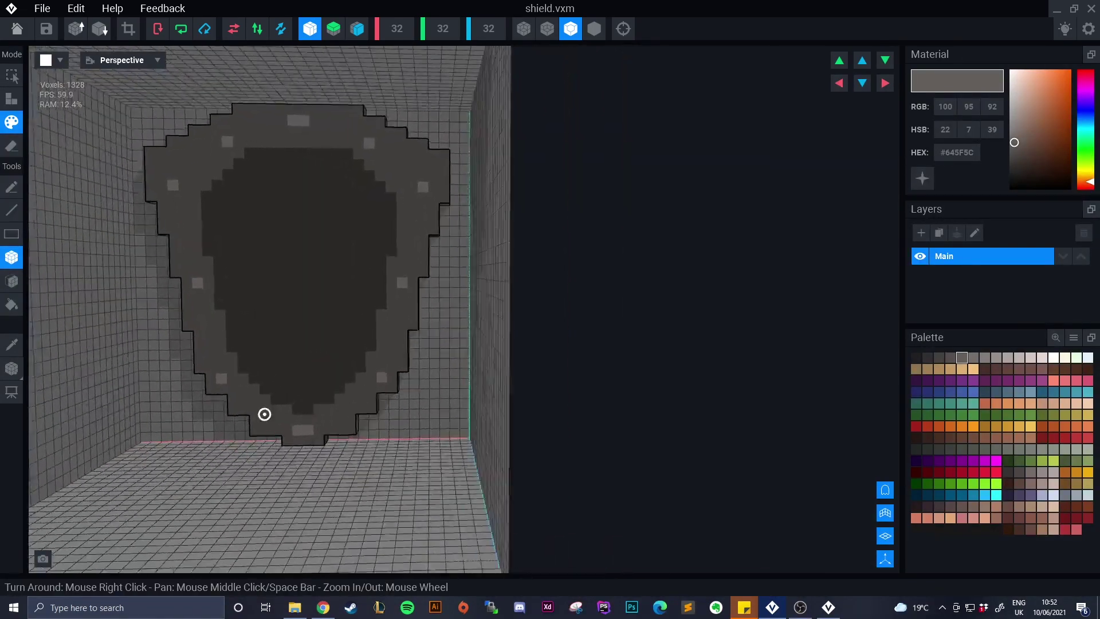
{"action": "scroll", "coordinate": [269, 466], "scroll_direction": "up", "scroll_amount": 2}
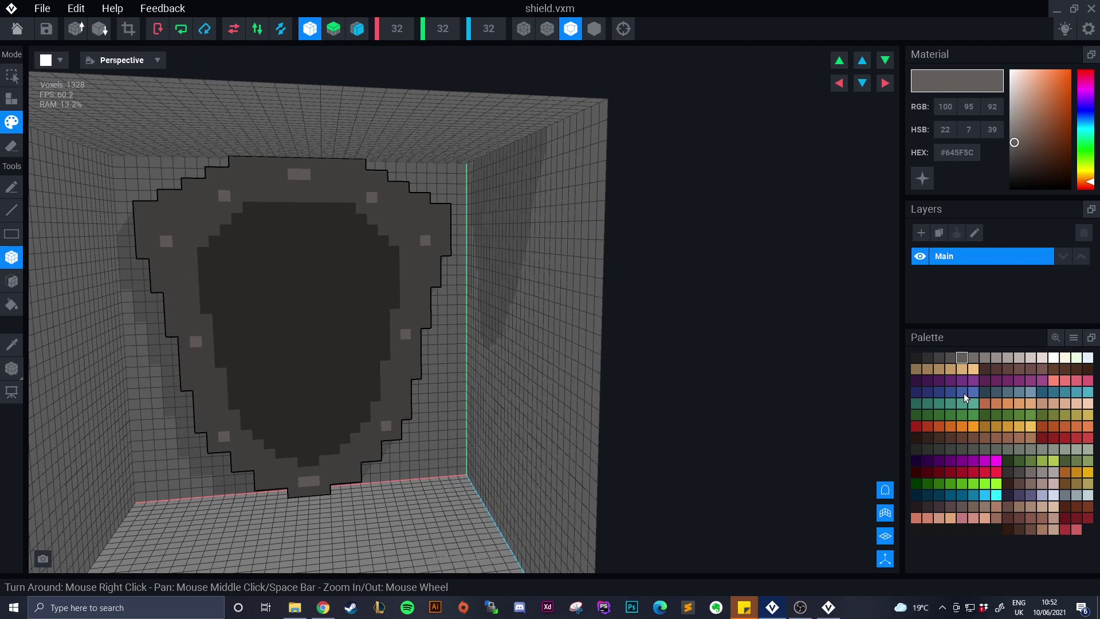
Paint the emblem's mirrored clawed arms in blue #6F94AE on the upper part of the dark inner panel
{"action": "left_click", "coordinate": [1030, 393]}
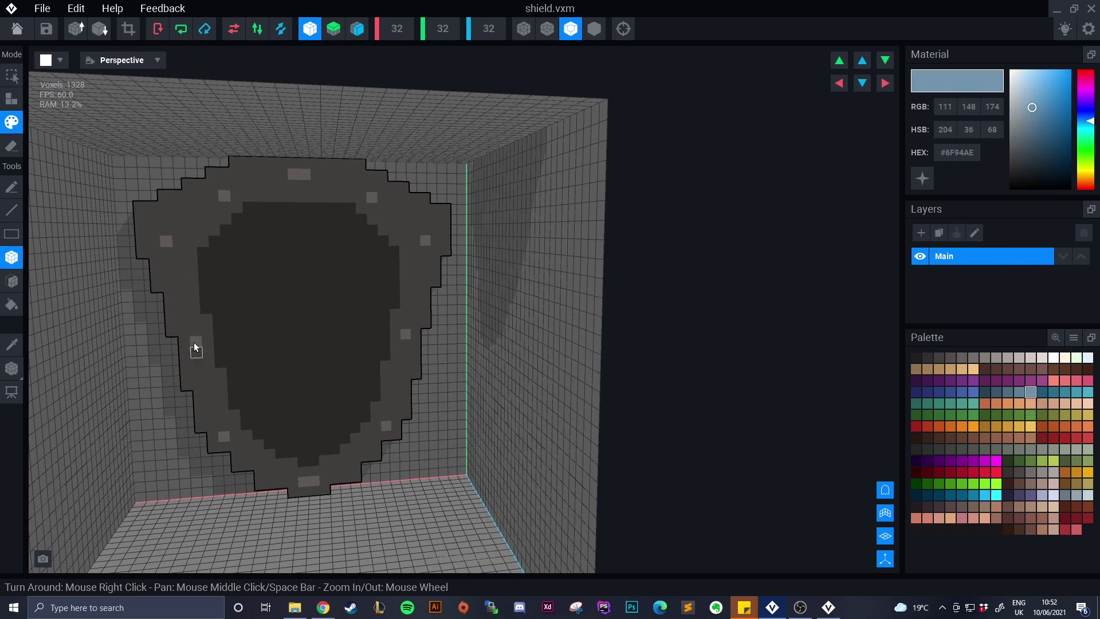
{"action": "left_click_drag", "start_coordinate": [277, 246], "coordinate": [276, 261]}
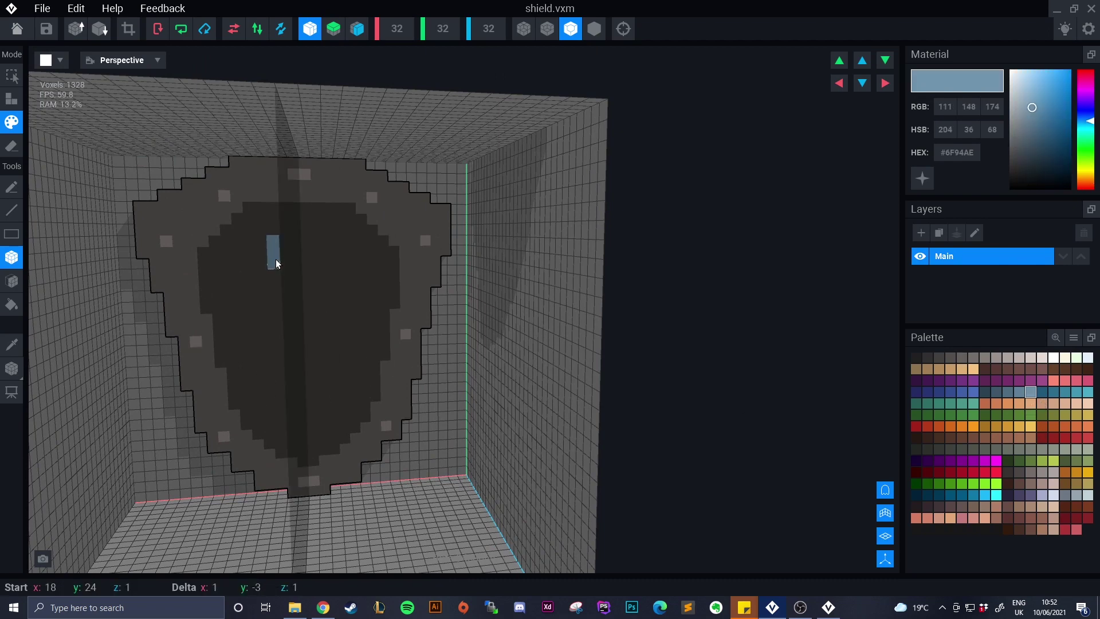
{"action": "left_click", "coordinate": [270, 245]}
{"action": "left_click", "coordinate": [261, 253]}
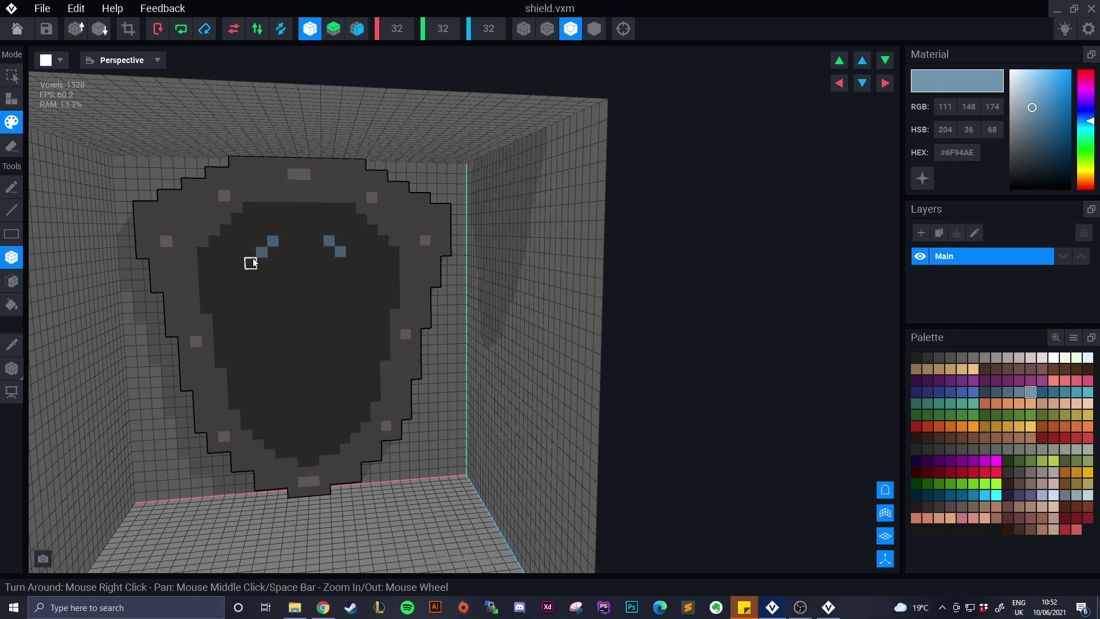
{"action": "left_click", "coordinate": [252, 262]}
{"action": "left_click_drag", "start_coordinate": [285, 250], "coordinate": [286, 298]}
{"action": "left_click", "coordinate": [275, 278]}
{"action": "left_click", "coordinate": [275, 286]}
{"action": "left_click", "coordinate": [263, 274]}
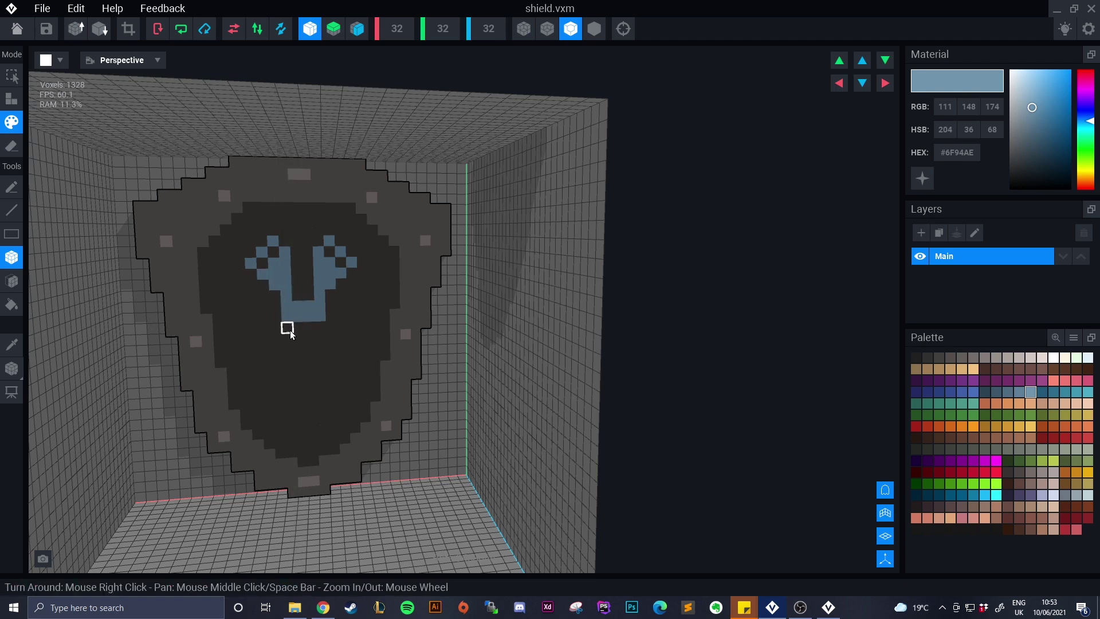
Turn off X symmetry and paint the blue emblem's lower body and a winding tail down the inner panel
{"action": "left_click", "coordinate": [310, 28]}
{"action": "scroll", "coordinate": [325, 276], "scroll_direction": "up", "scroll_amount": 4}
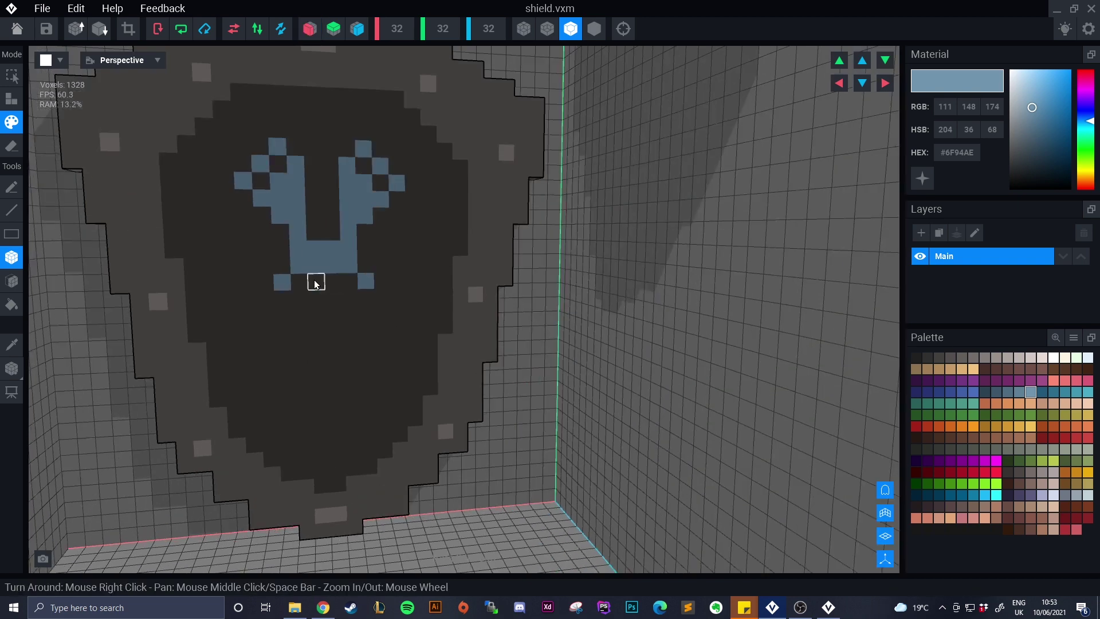
{"action": "mouse_move", "coordinate": [316, 284]}
{"action": "left_mouse_down"}
{"action": "mouse_move", "coordinate": [354, 283]}
{"action": "mouse_move", "coordinate": [359, 305]}
{"action": "left_mouse_up"}
{"action": "left_click", "coordinate": [335, 315]}
{"action": "left_click", "coordinate": [320, 332]}
{"action": "left_click", "coordinate": [322, 348]}
{"action": "left_click", "coordinate": [318, 363]}
{"action": "left_click", "coordinate": [309, 364]}
{"action": "left_click", "coordinate": [307, 380]}
{"action": "left_click", "coordinate": [322, 394]}
{"action": "left_click", "coordinate": [338, 409]}
{"action": "left_click", "coordinate": [354, 423]}
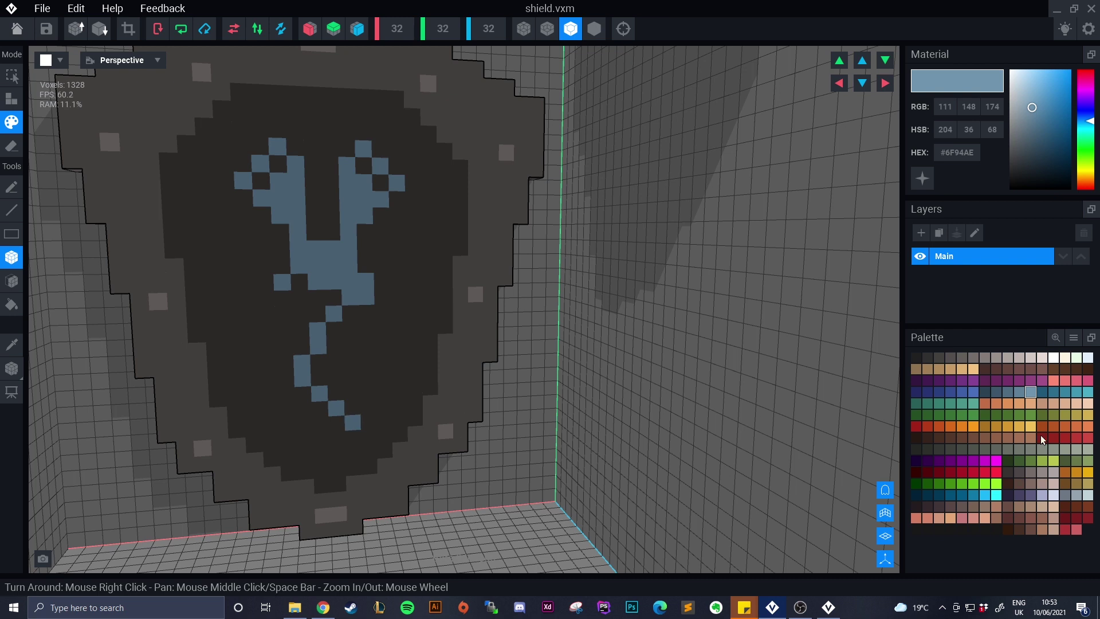
Repaint one arm of the emblem green and add a second, green tail crossing the blue one
{"action": "left_click", "coordinate": [1032, 416]}
{"action": "left_click", "coordinate": [365, 150]}
{"action": "left_click", "coordinate": [375, 165]}
{"action": "left_click", "coordinate": [395, 184]}
{"action": "left_click_drag", "start_coordinate": [347, 166], "coordinate": [364, 248]}
{"action": "left_click", "coordinate": [383, 280]}
{"action": "mouse_move", "coordinate": [315, 297]}
{"action": "left_mouse_down"}
{"action": "mouse_move", "coordinate": [301, 301]}
{"action": "mouse_move", "coordinate": [290, 351]}
{"action": "mouse_move", "coordinate": [267, 349]}
{"action": "left_mouse_up"}
{"action": "left_click", "coordinate": [283, 314]}
{"action": "left_click", "coordinate": [316, 364]}
{"action": "left_click_drag", "start_coordinate": [334, 370], "coordinate": [366, 376]}
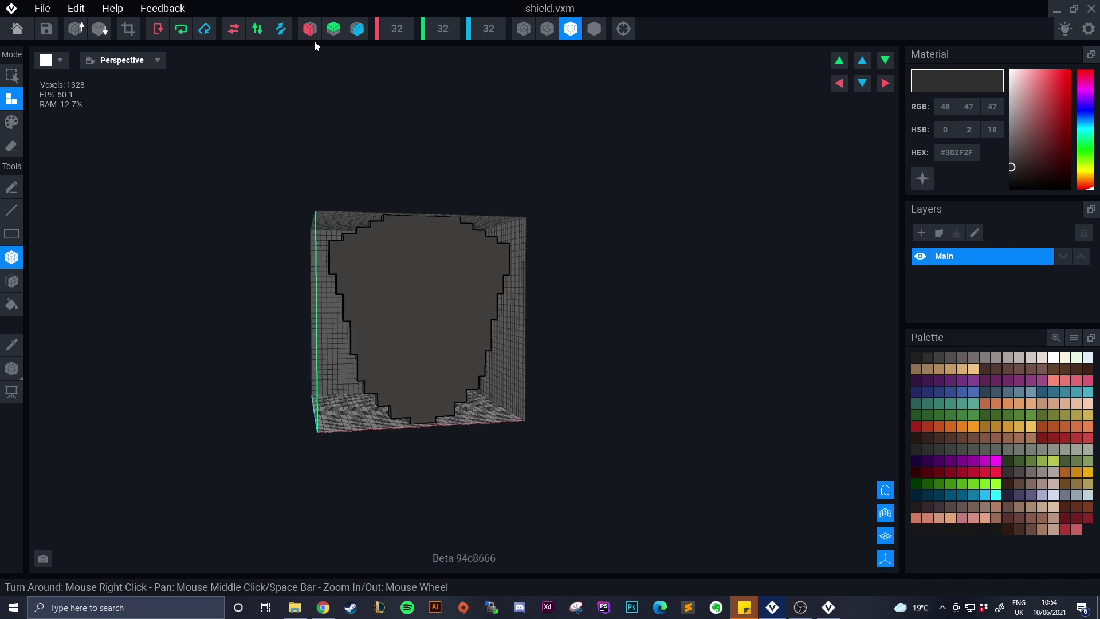
Turn X symmetry back on and add two mirrored vertical handle bars in #302F2F on the shield's back
{"action": "left_click", "coordinate": [310, 28]}
{"action": "left_click_drag", "start_coordinate": [399, 272], "coordinate": [400, 301]}
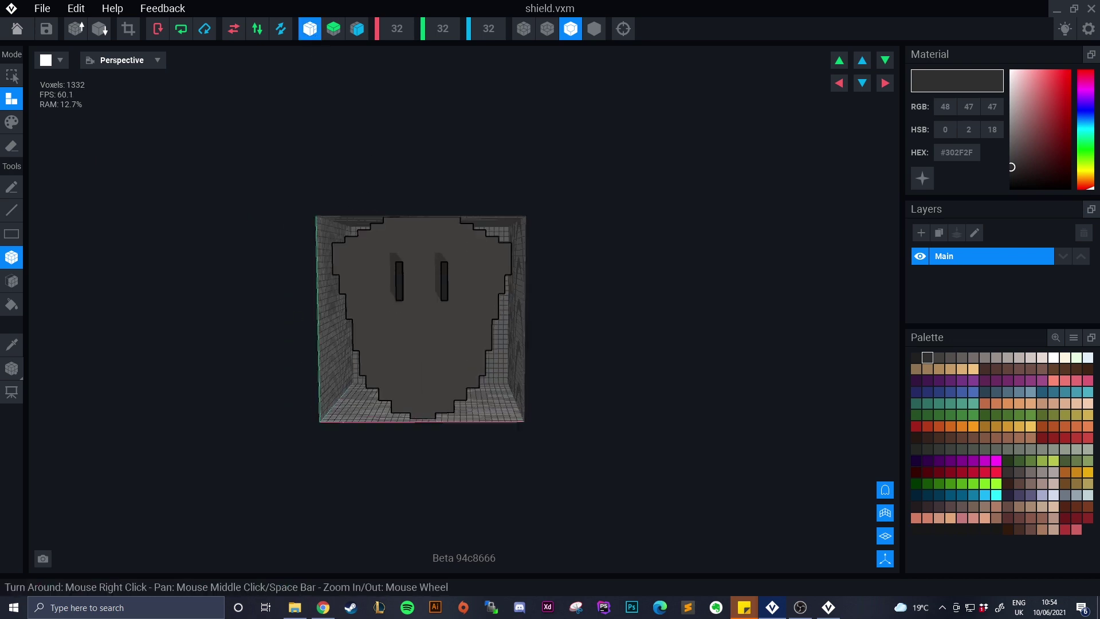
{"action": "right_click_drag", "start_coordinate": [445, 278], "coordinate": [401, 307]}
{"action": "scroll", "coordinate": [401, 307], "scroll_direction": "up", "scroll_amount": 3}
{"action": "right_click_drag", "start_coordinate": [401, 307], "coordinate": [409, 308]}
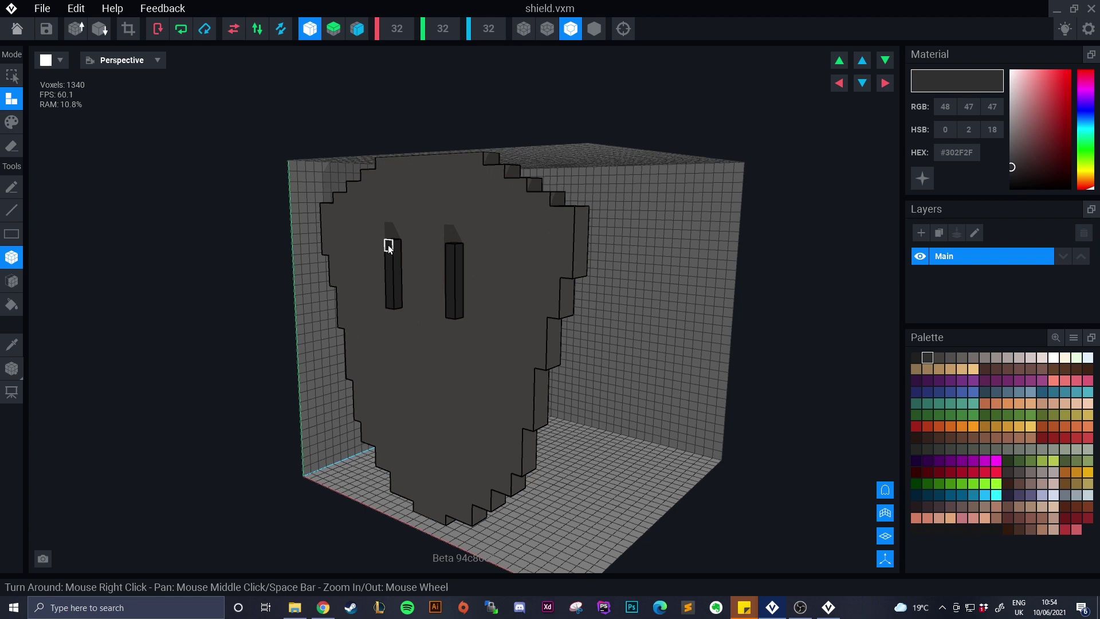
Build the handle bars outward from the shield's back and erase the inner voxels to hollow out the grips
{"action": "left_click", "coordinate": [387, 245]}
{"action": "right_click_drag", "start_coordinate": [378, 246], "coordinate": [403, 249]}
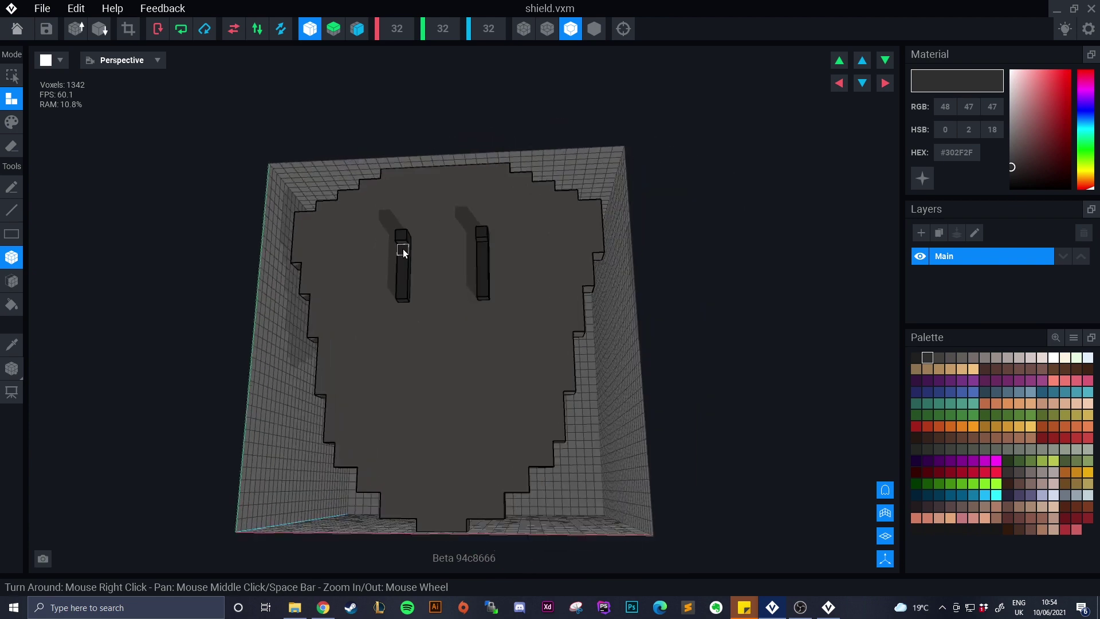
{"action": "left_click_drag", "start_coordinate": [403, 248], "coordinate": [403, 290]}
{"action": "right_click_drag", "start_coordinate": [403, 290], "coordinate": [355, 283]}
{"action": "left_click", "coordinate": [12, 147]}
{"action": "left_click_drag", "start_coordinate": [397, 243], "coordinate": [391, 288]}
{"action": "right_click_drag", "start_coordinate": [359, 328], "coordinate": [185, 257]}
Attach the missing voxels at the lower ends of both handles on the shield's back
{"action": "left_click", "coordinate": [11, 99]}
{"action": "right_click_drag", "start_coordinate": [372, 321], "coordinate": [413, 257]}
{"action": "left_click", "coordinate": [409, 316]}
{"action": "left_click", "coordinate": [410, 319]}
{"action": "left_click", "coordinate": [410, 320]}
{"action": "mouse_move", "coordinate": [410, 322]}
{"action": "right_mouse_down"}
{"action": "mouse_move", "coordinate": [407, 390]}
{"action": "mouse_move", "coordinate": [201, 372]}
{"action": "right_mouse_up"}
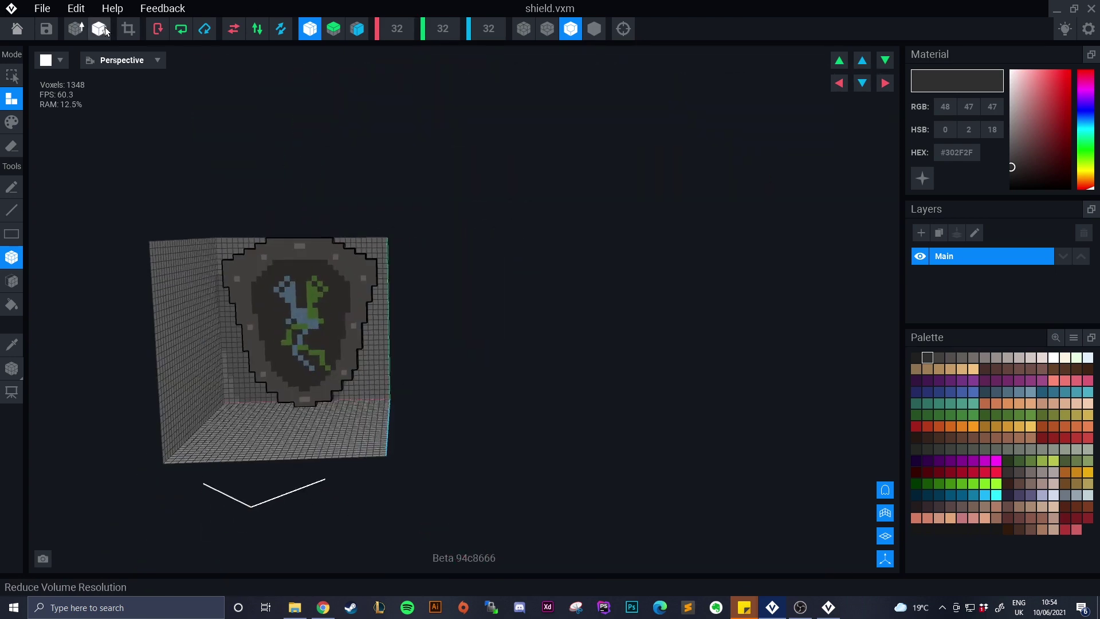
Crop the volume to the shield's voxels and set its pivot to the centre floor
{"action": "left_click", "coordinate": [128, 28]}
{"action": "left_click", "coordinate": [11, 369]}
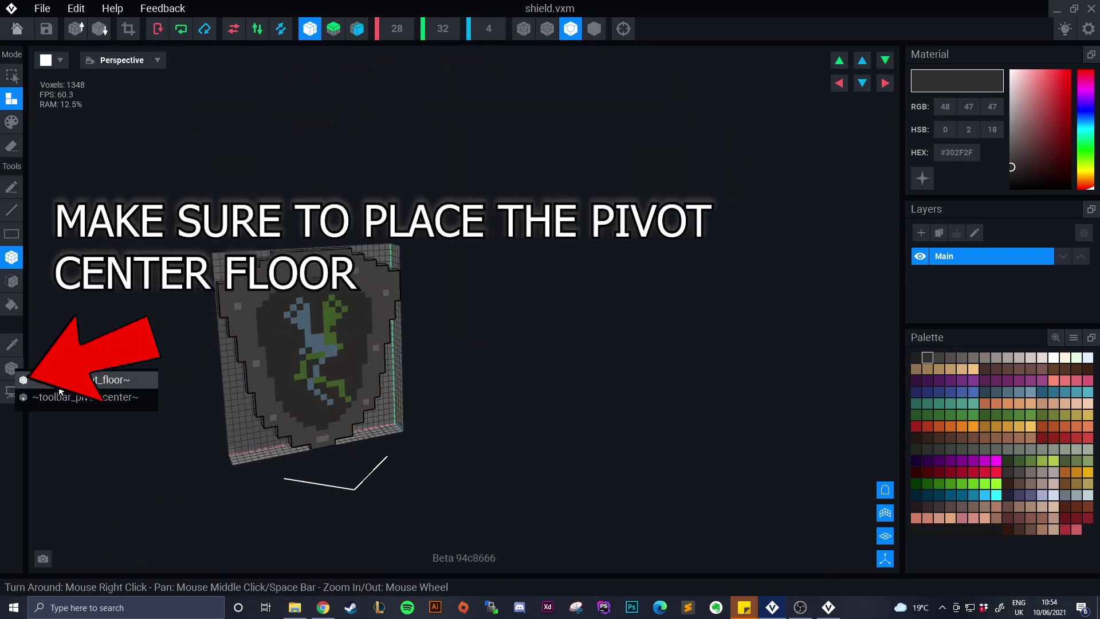
{"action": "left_click", "coordinate": [34, 380]}
{"action": "right_click_drag", "start_coordinate": [216, 440], "coordinate": [458, 490]}
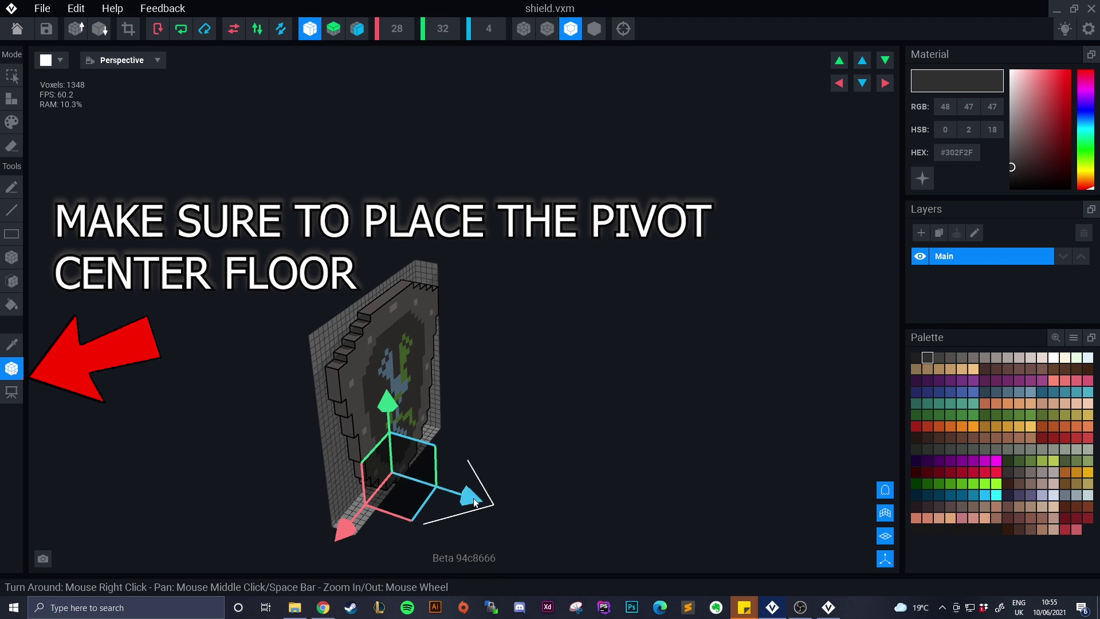
{"action": "right_click_drag", "start_coordinate": [372, 424], "coordinate": [249, 340]}
Close shield.vxm and save its changes
{"action": "key", "text": "alt+F4"}
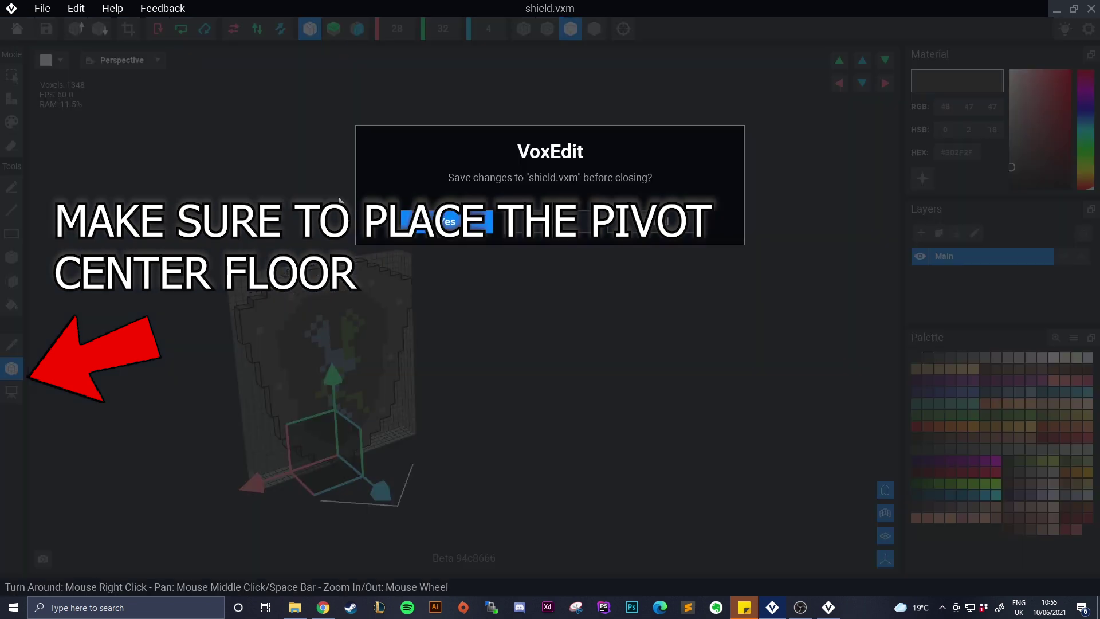
{"action": "left_click", "coordinate": [461, 236]}
{"action": "left_click", "coordinate": [454, 220]}
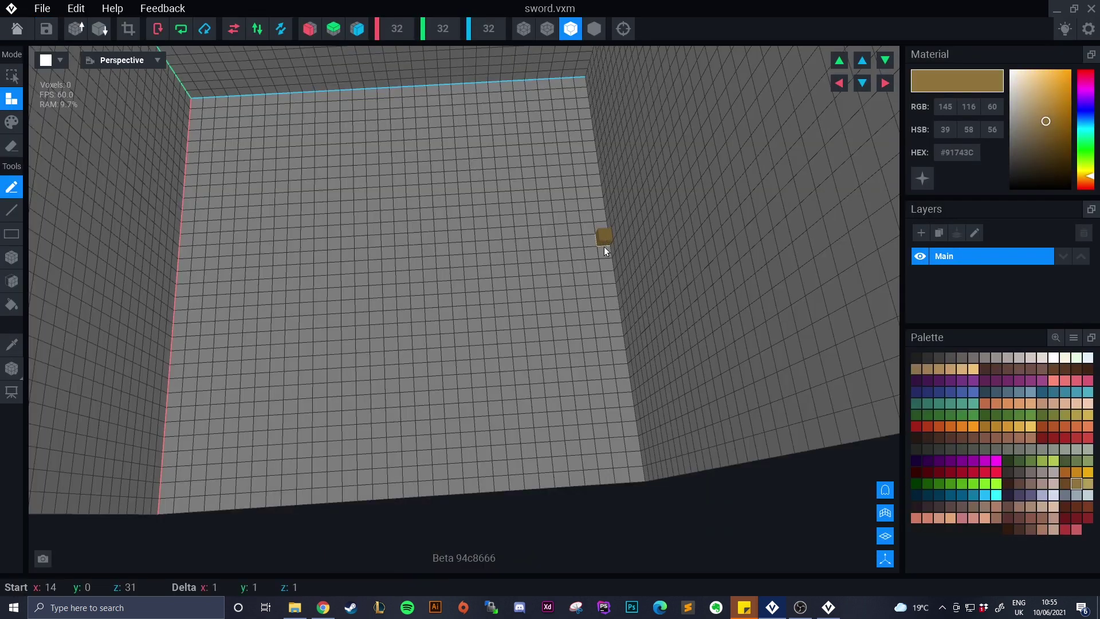
Build a #91743C pommel plate against the volume's end wall with a cross-shaped stub on its face
{"action": "left_click_drag", "start_coordinate": [604, 246], "coordinate": [608, 261]}
{"action": "scroll", "coordinate": [609, 261], "scroll_direction": "up", "scroll_amount": 2}
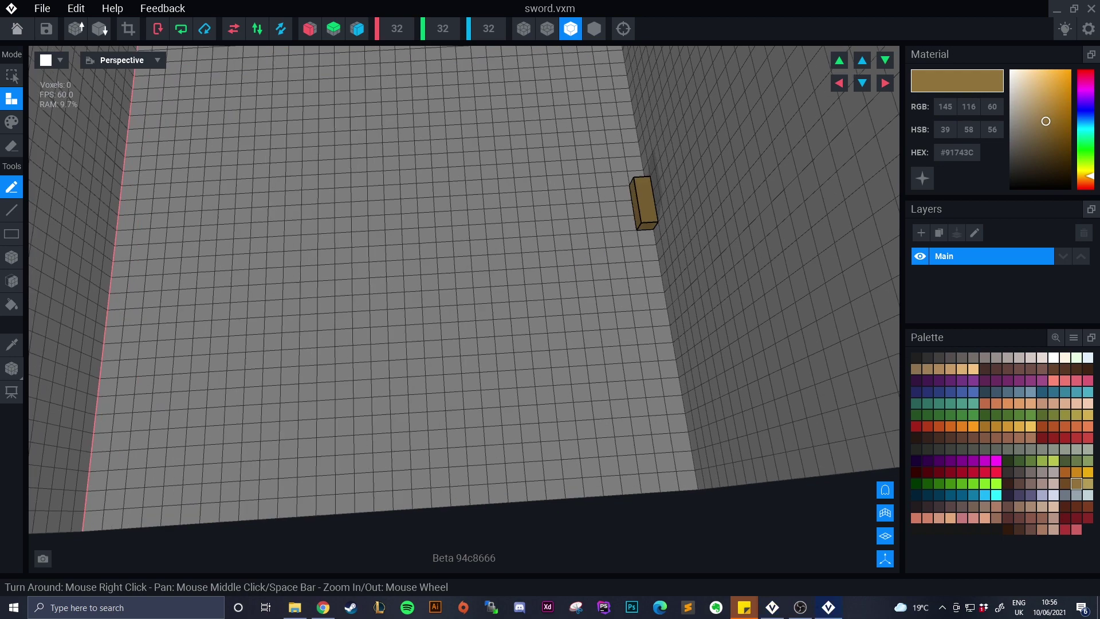
{"action": "left_click_drag", "start_coordinate": [593, 202], "coordinate": [601, 242]}
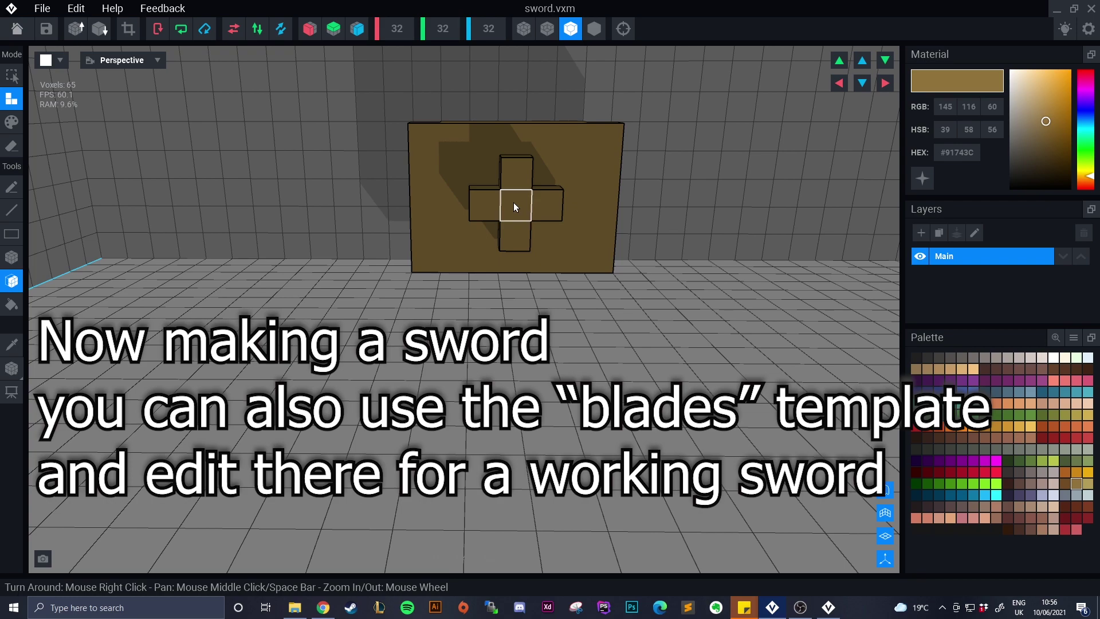
Paint all arms of the cross-shaped stub on the pommel dark brown #54382A
{"action": "right_click_drag", "start_coordinate": [513, 204], "coordinate": [310, 304]}
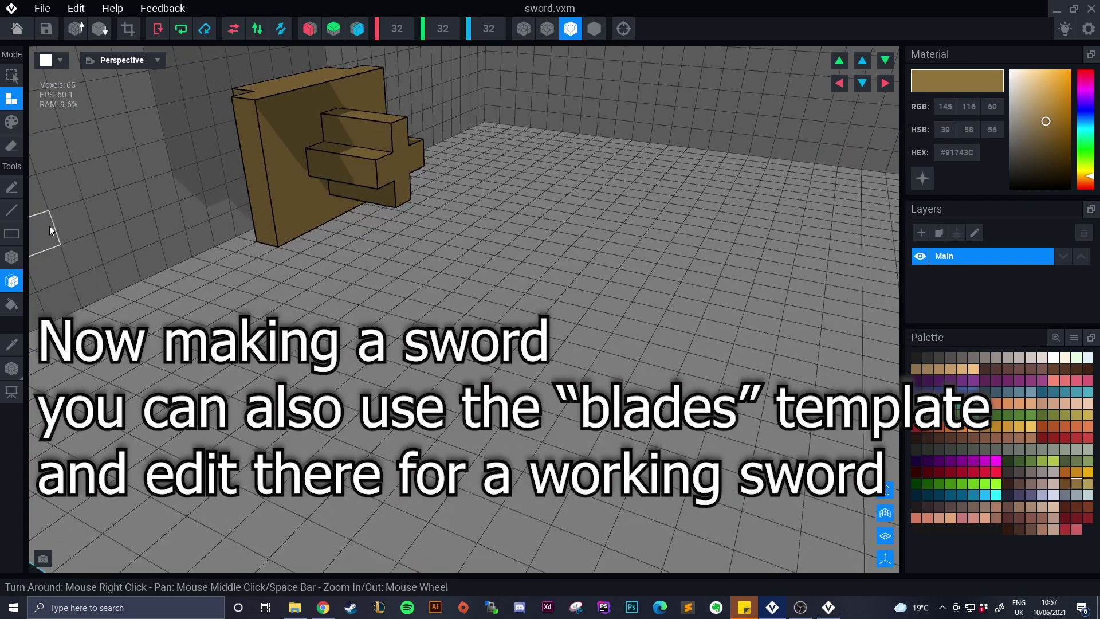
{"action": "left_click", "coordinate": [12, 121]}
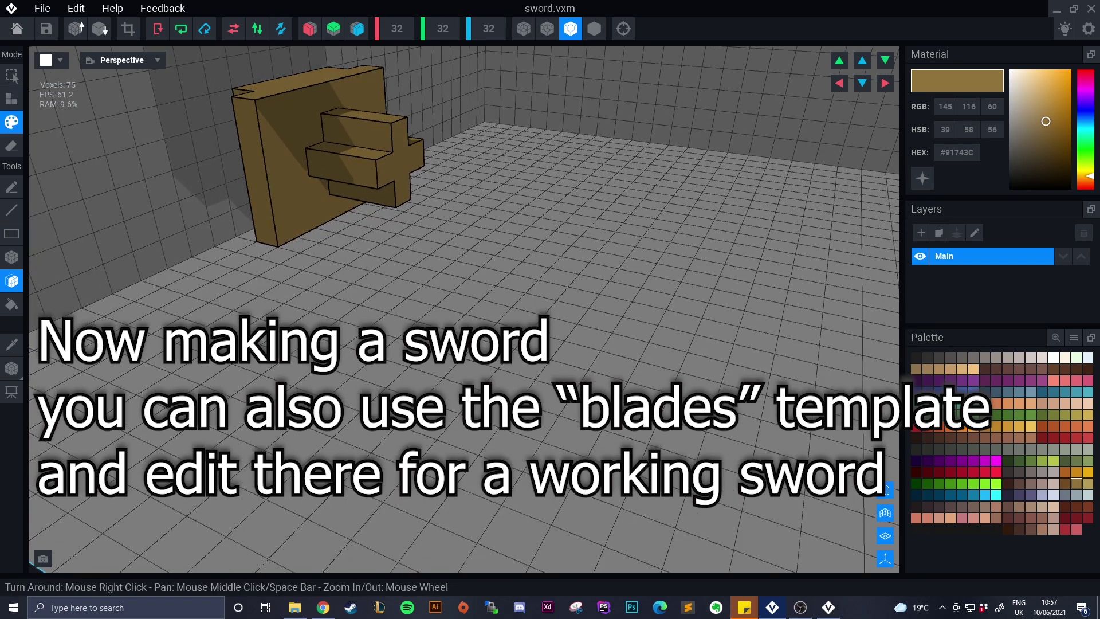
{"action": "left_click", "coordinate": [952, 438]}
{"action": "left_click", "coordinate": [364, 165]}
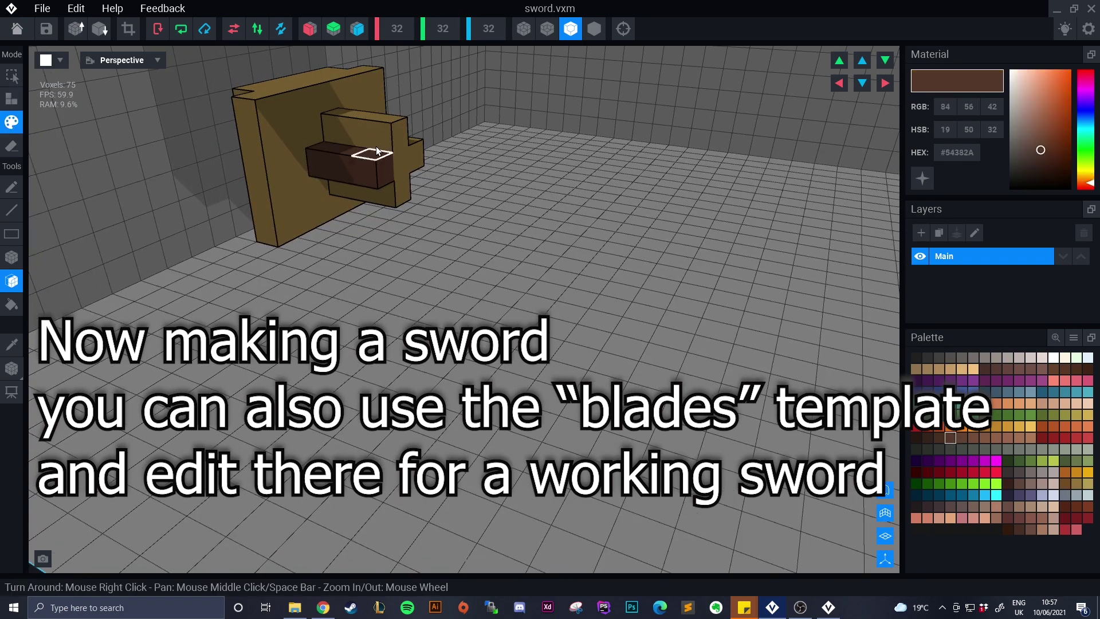
{"action": "left_click", "coordinate": [370, 135]}
{"action": "left_click", "coordinate": [400, 155]}
{"action": "left_click", "coordinate": [363, 191]}
{"action": "mouse_move", "coordinate": [363, 190]}
{"action": "right_mouse_down"}
{"action": "mouse_move", "coordinate": [383, 187]}
{"action": "mouse_move", "coordinate": [337, 240]}
{"action": "mouse_move", "coordinate": [294, 184]}
{"action": "mouse_move", "coordinate": [380, 228]}
{"action": "right_mouse_up"}
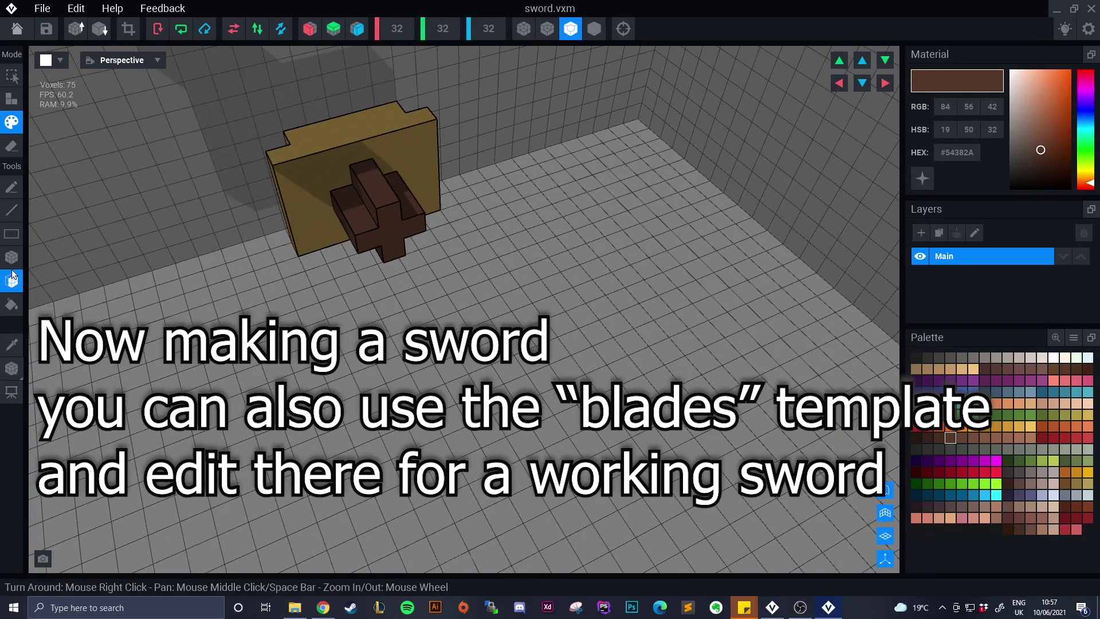
Extrude the end face of the dark brown cross outward to lengthen the grip
{"action": "right_click_drag", "start_coordinate": [9, 248], "coordinate": [41, 106]}
{"action": "left_click", "coordinate": [11, 98]}
{"action": "left_click", "coordinate": [395, 232]}
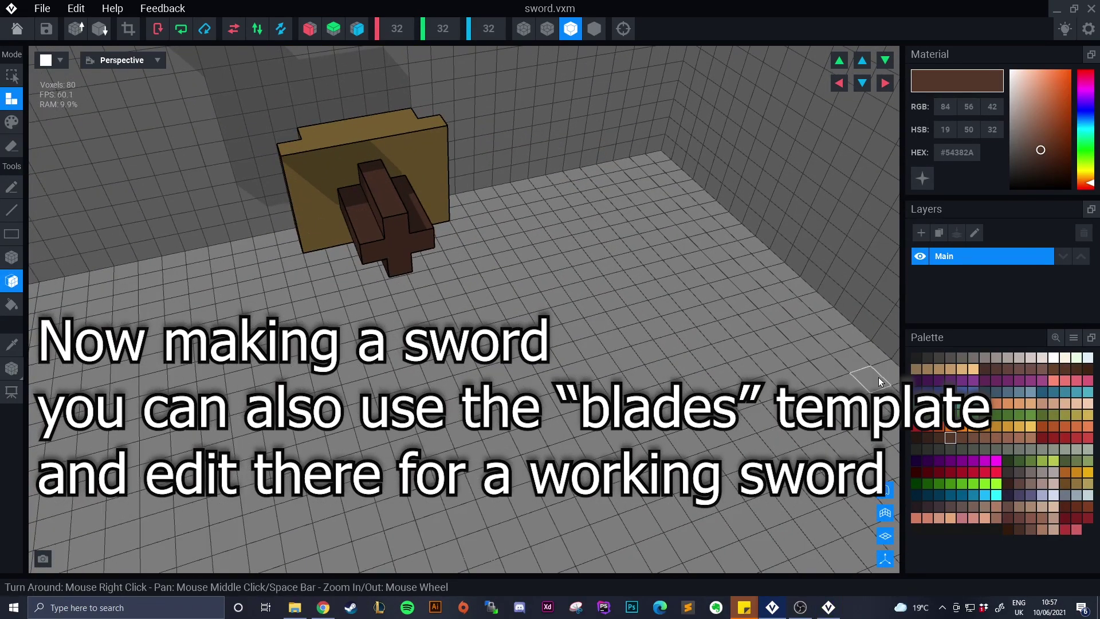
Add a square #91743C collar around the end of the brown grip and thicken it by extruding its face
{"action": "left_click", "coordinate": [1075, 482]}
{"action": "left_click", "coordinate": [11, 257]}
{"action": "right_click_drag", "start_coordinate": [378, 252], "coordinate": [418, 275]}
{"action": "left_click", "coordinate": [425, 243]}
{"action": "left_click", "coordinate": [424, 246]}
{"action": "left_click", "coordinate": [375, 279]}
{"action": "left_click", "coordinate": [11, 280]}
{"action": "left_click", "coordinate": [392, 267]}
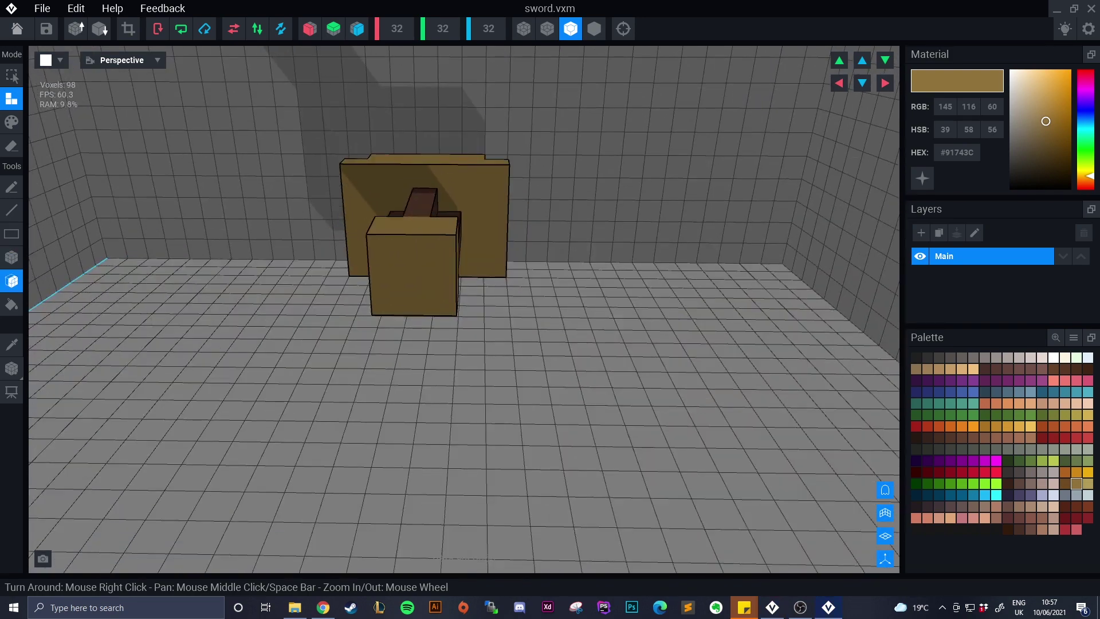
Sample the grip's dark brown and draw a cross of voxels on the collar's outer face
{"action": "right_click_drag", "start_coordinate": [363, 349], "coordinate": [398, 381]}
{"action": "left_click", "coordinate": [11, 344]}
{"action": "left_click", "coordinate": [369, 186]}
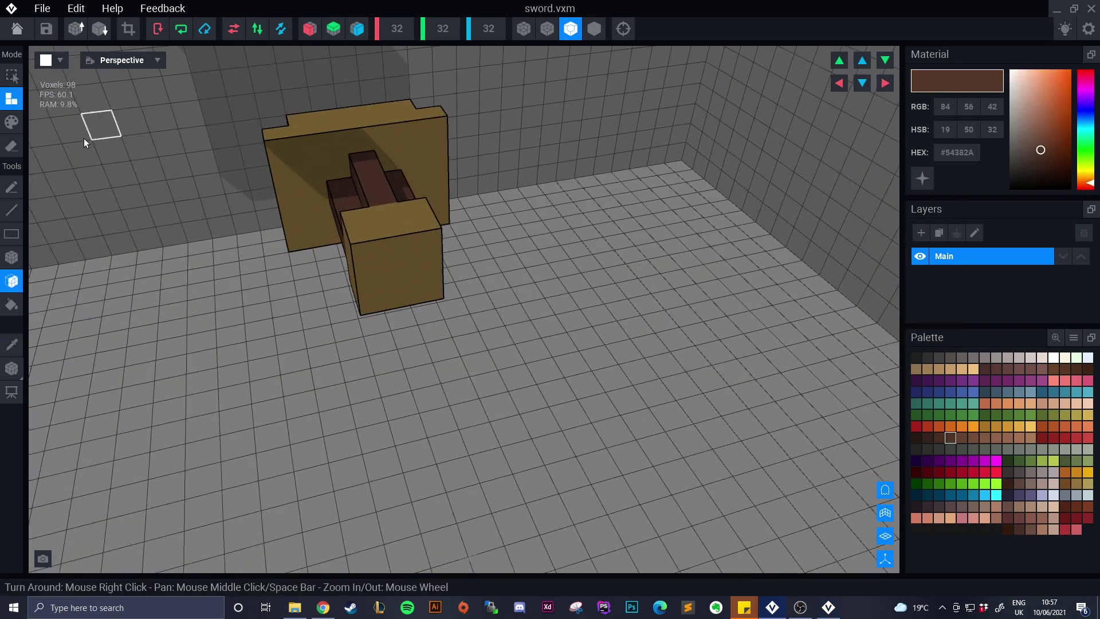
{"action": "left_click", "coordinate": [11, 257]}
{"action": "right_click_drag", "start_coordinate": [415, 281], "coordinate": [398, 235]}
{"action": "left_click_drag", "start_coordinate": [402, 235], "coordinate": [402, 290]}
{"action": "left_click_drag", "start_coordinate": [432, 263], "coordinate": [373, 268]}
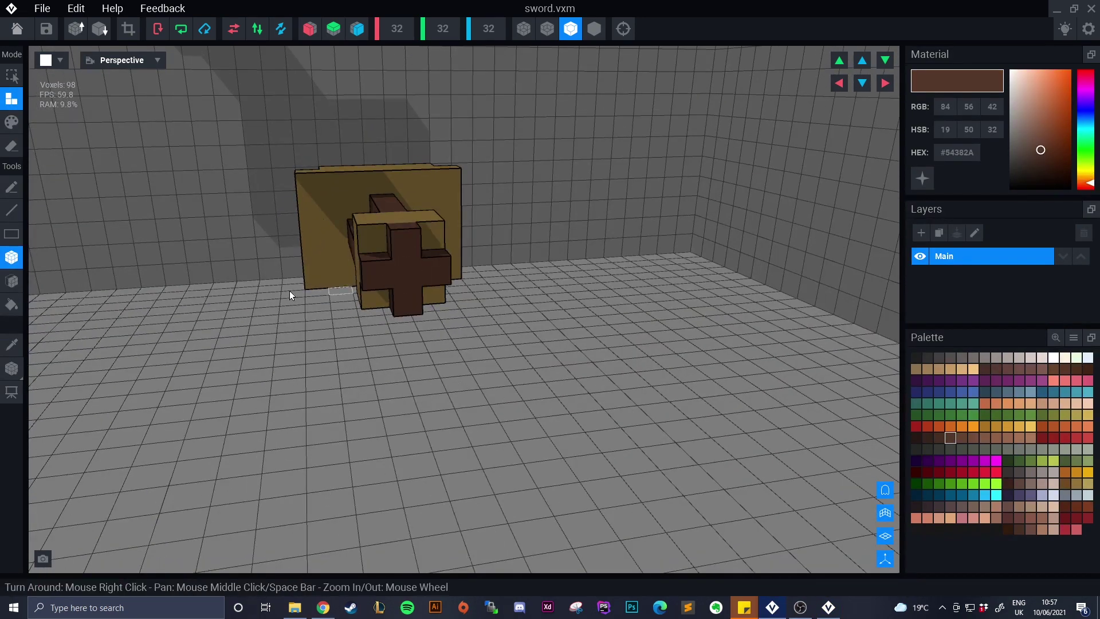
Extrude the cross on the collar outward into a long grip
{"action": "left_click", "coordinate": [11, 281]}
{"action": "left_click", "coordinate": [405, 286]}
{"action": "left_click", "coordinate": [420, 310]}
{"action": "left_click_drag", "start_coordinate": [421, 311], "coordinate": [442, 339]}
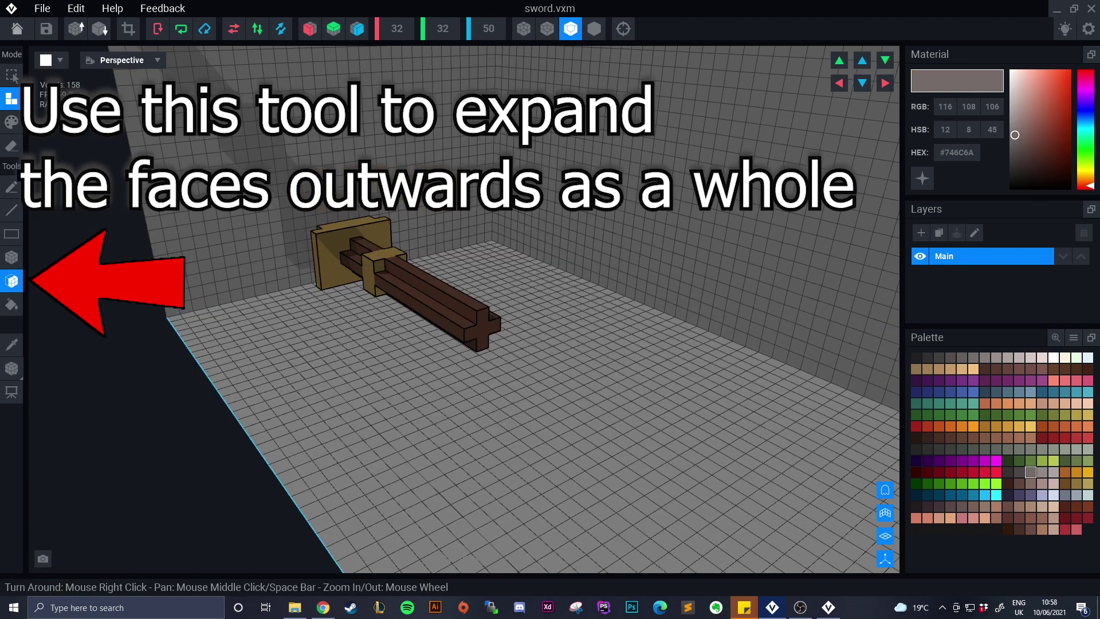
Start the sword's guard by adding grey #746C6A voxels across the end of the grip
{"action": "right_click_drag", "start_coordinate": [229, 401], "coordinate": [427, 321]}
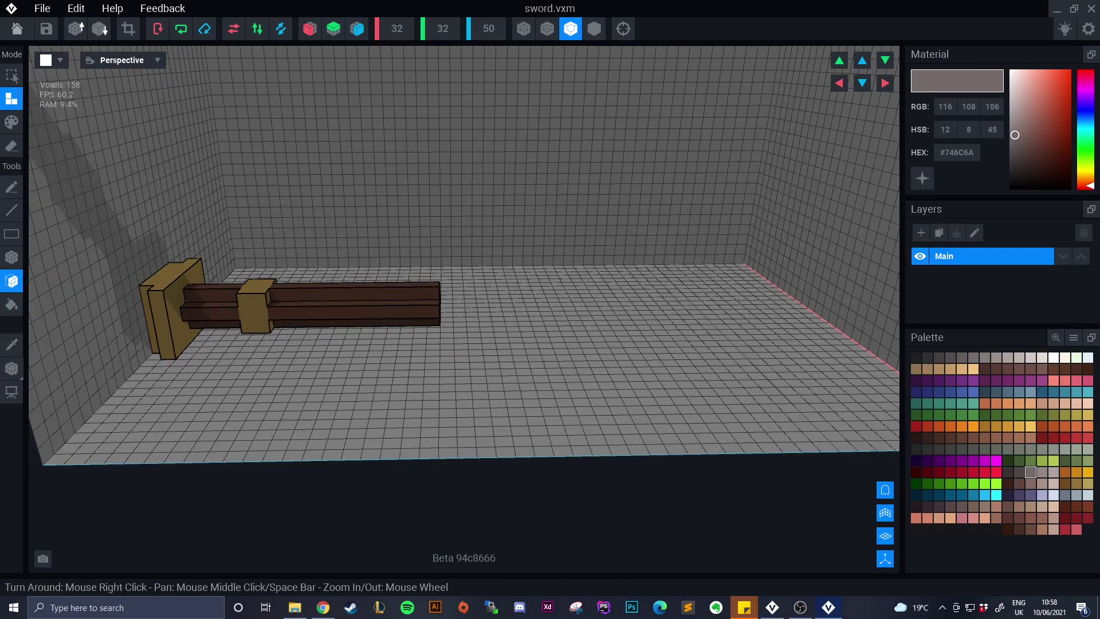
{"action": "right_click_drag", "start_coordinate": [498, 286], "coordinate": [329, 338]}
{"action": "right_click_drag", "start_coordinate": [496, 380], "coordinate": [367, 344]}
{"action": "left_click", "coordinate": [12, 257]}
{"action": "left_click", "coordinate": [11, 281]}
{"action": "left_click", "coordinate": [413, 352]}
{"action": "left_click", "coordinate": [11, 257]}
{"action": "right_click_drag", "start_coordinate": [275, 335], "coordinate": [465, 361]}
{"action": "scroll", "coordinate": [465, 361], "scroll_direction": "up", "scroll_amount": 2}
{"action": "left_click", "coordinate": [439, 241]}
{"action": "right_click_drag", "start_coordinate": [439, 241], "coordinate": [252, 343]}
{"action": "left_click", "coordinate": [346, 299]}
{"action": "left_click_drag", "start_coordinate": [350, 358], "coordinate": [384, 367]}
{"action": "right_click_drag", "start_coordinate": [384, 366], "coordinate": [382, 376]}
{"action": "left_click_drag", "start_coordinate": [382, 377], "coordinate": [392, 423]}
Widen the grey guard with further voxel rows into a plate with stepped edges
{"action": "right_click_drag", "start_coordinate": [393, 422], "coordinate": [307, 410]}
{"action": "scroll", "coordinate": [306, 410], "scroll_direction": "up", "scroll_amount": 4}
{"action": "right_click_drag", "start_coordinate": [216, 398], "coordinate": [382, 310]}
{"action": "left_click_drag", "start_coordinate": [396, 326], "coordinate": [397, 362]}
{"action": "right_click_drag", "start_coordinate": [398, 362], "coordinate": [321, 287]}
{"action": "left_click_drag", "start_coordinate": [314, 287], "coordinate": [310, 362]}
{"action": "left_click_drag", "start_coordinate": [301, 314], "coordinate": [301, 349]}
{"action": "right_click_drag", "start_coordinate": [229, 367], "coordinate": [278, 380]}
{"action": "right_click_drag", "start_coordinate": [176, 366], "coordinate": [154, 404]}
{"action": "left_click_drag", "start_coordinate": [99, 375], "coordinate": [215, 404]}
{"action": "right_click_drag", "start_coordinate": [215, 404], "coordinate": [214, 403]}
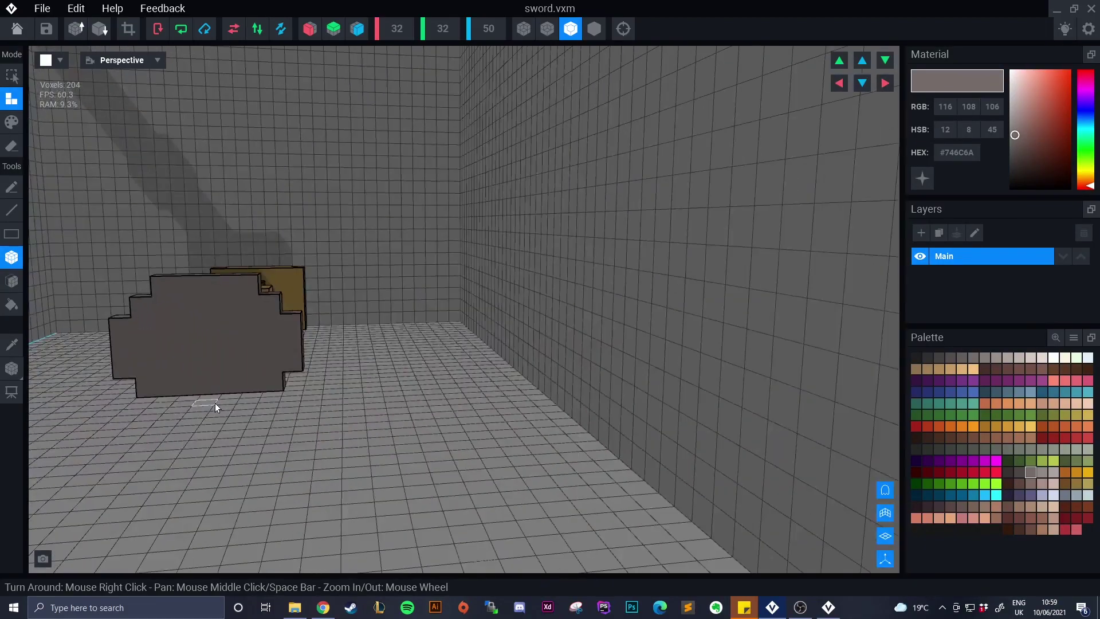
Add a forward-bent prong at each side of the guard and erase voxels along the guard's upper edge
{"action": "right_click_drag", "start_coordinate": [205, 348], "coordinate": [150, 408]}
{"action": "left_click", "coordinate": [153, 407]}
{"action": "left_click", "coordinate": [150, 409]}
{"action": "right_click_drag", "start_coordinate": [286, 418], "coordinate": [289, 419]}
{"action": "left_click", "coordinate": [386, 391]}
{"action": "left_click", "coordinate": [385, 393]}
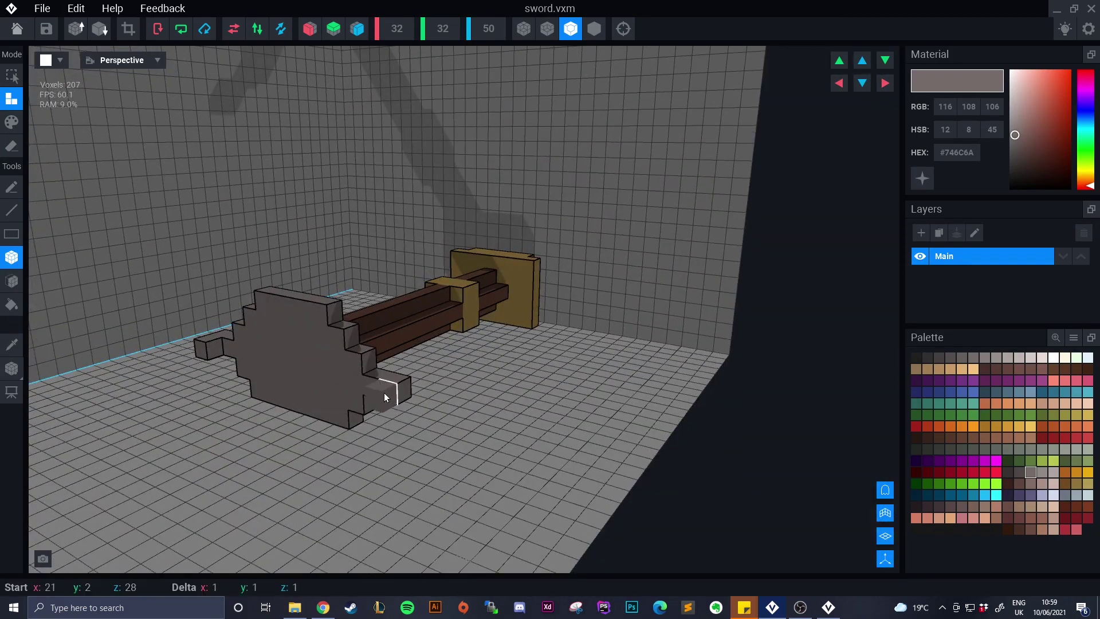
{"action": "right_click_drag", "start_coordinate": [385, 397], "coordinate": [473, 405]}
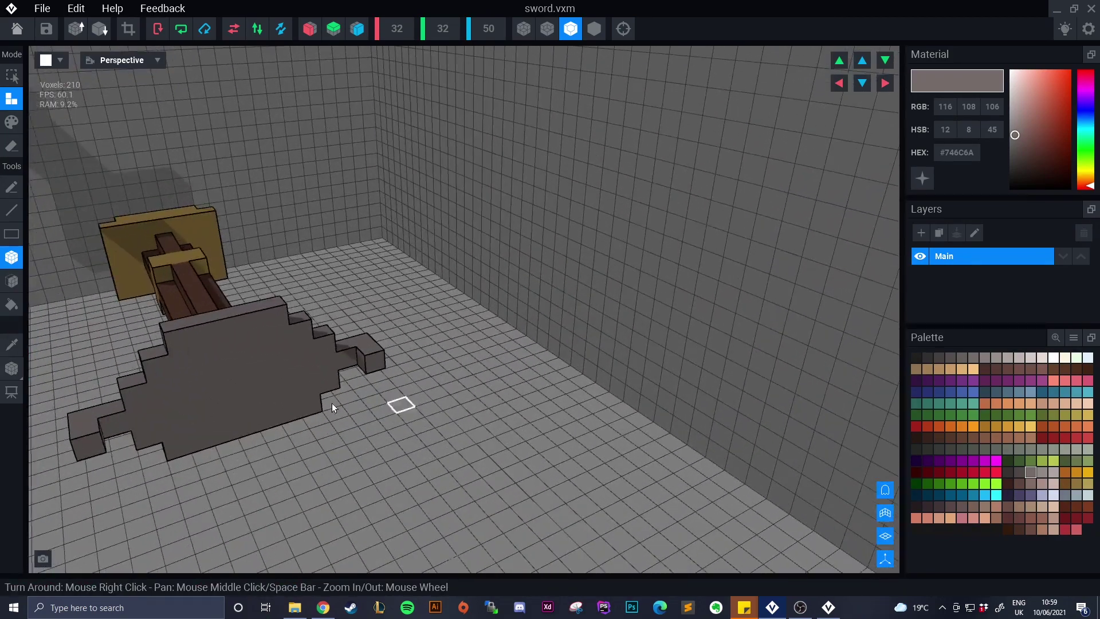
{"action": "left_click", "coordinate": [12, 146]}
{"action": "left_click_drag", "start_coordinate": [181, 328], "coordinate": [263, 316]}
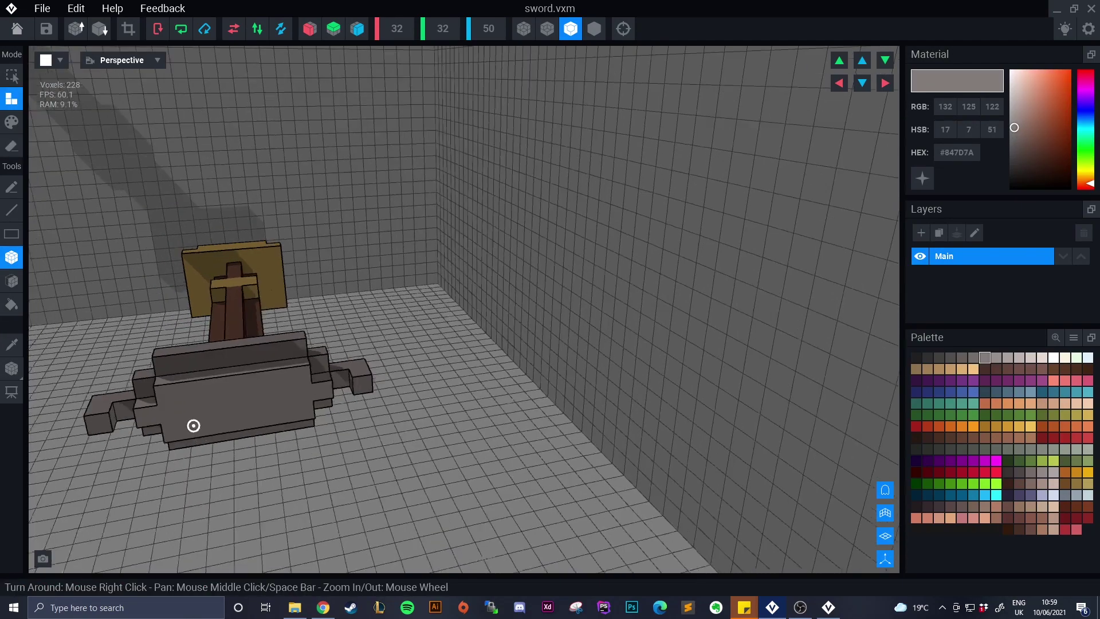
Extrude the start of the blade outward from the guard in grey #847D7A
{"action": "right_click_drag", "start_coordinate": [194, 425], "coordinate": [182, 410]}
{"action": "left_click", "coordinate": [11, 281]}
{"action": "left_click", "coordinate": [220, 409]}
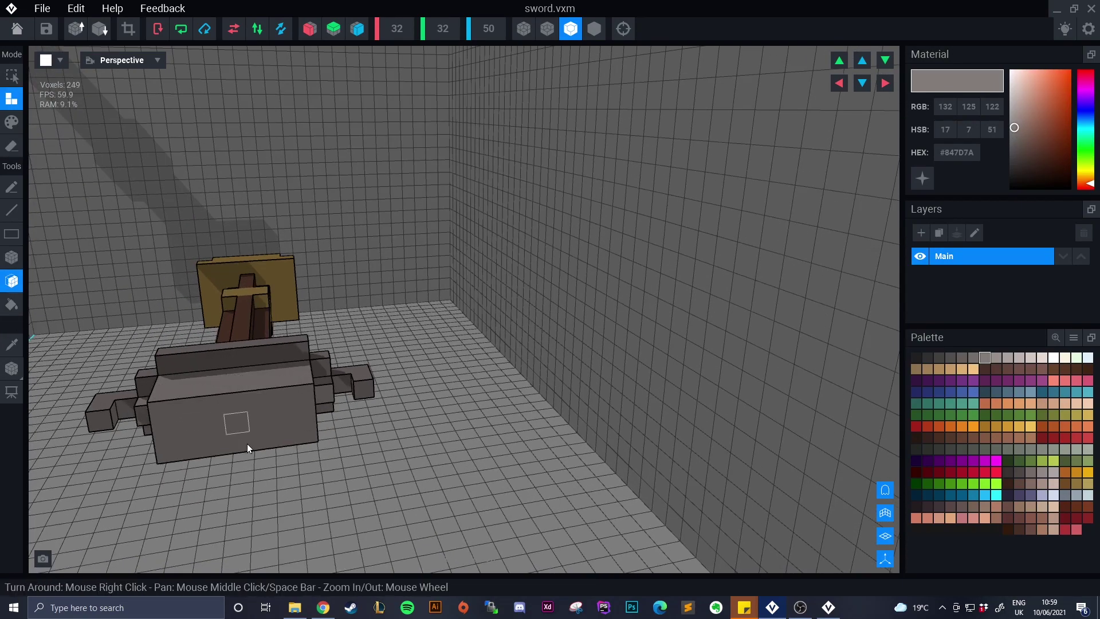
{"action": "left_click_drag", "start_coordinate": [220, 412], "coordinate": [245, 466]}
{"action": "right_click_drag", "start_coordinate": [245, 466], "coordinate": [272, 437]}
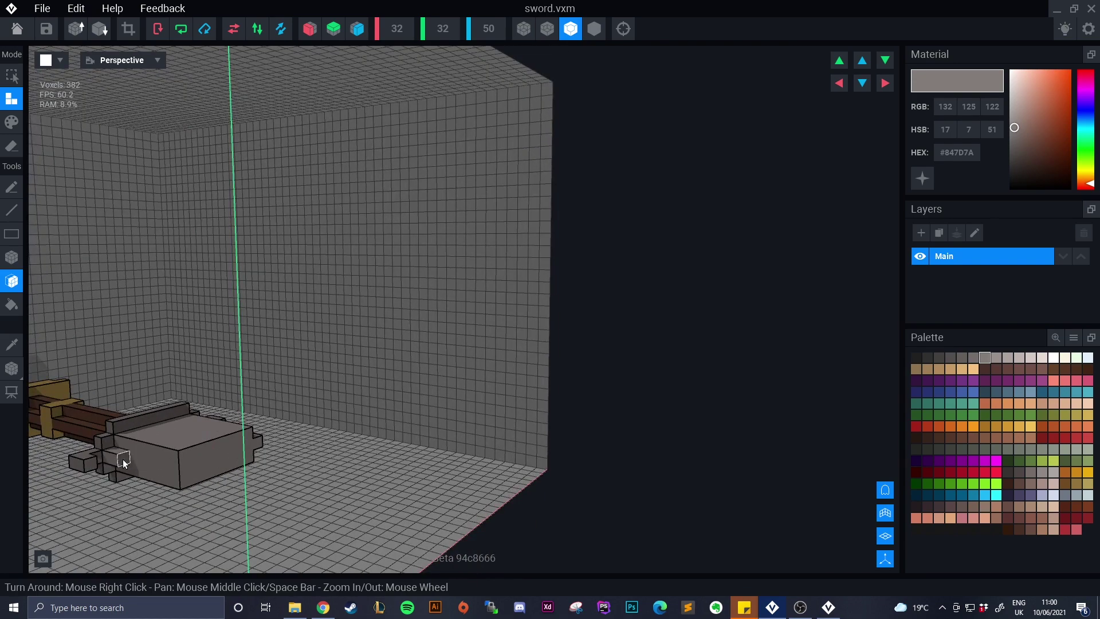
Add a narrow edge strip along the blade's sides, undoing a misplaced face extrusion
{"action": "left_click_drag", "start_coordinate": [124, 463], "coordinate": [146, 470]}
{"action": "key", "text": "ctrl+z"}
{"action": "right_click_drag", "start_coordinate": [160, 469], "coordinate": [201, 478]}
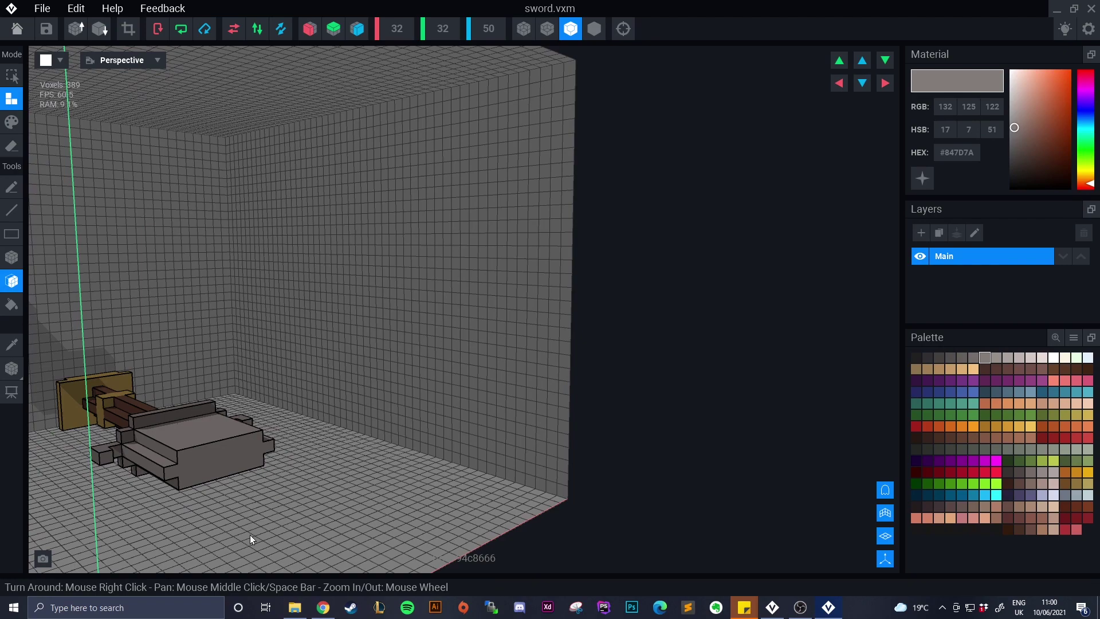
Lengthen the blade and its side edges by repeatedly extruding their end faces toward the open end of the volume
{"action": "right_click_drag", "start_coordinate": [208, 538], "coordinate": [240, 458]}
{"action": "left_click", "coordinate": [242, 446]}
{"action": "left_click", "coordinate": [248, 452]}
{"action": "left_click", "coordinate": [265, 466]}
{"action": "left_click", "coordinate": [281, 483]}
{"action": "left_click", "coordinate": [289, 498]}
{"action": "scroll", "coordinate": [293, 505], "scroll_direction": "down", "scroll_amount": 3}
{"action": "right_click_drag", "start_coordinate": [292, 505], "coordinate": [276, 482]}
{"action": "left_click_drag", "start_coordinate": [276, 482], "coordinate": [294, 561]}
{"action": "right_click_drag", "start_coordinate": [294, 561], "coordinate": [325, 559]}
{"action": "middle_click_drag", "start_coordinate": [324, 559], "coordinate": [361, 451]}
{"action": "right_click_drag", "start_coordinate": [361, 451], "coordinate": [315, 559]}
{"action": "left_click", "coordinate": [406, 453]}
{"action": "left_click", "coordinate": [406, 458]}
Add narrower voxel rows to the blade's end face to start the tip
{"action": "scroll", "coordinate": [314, 560], "scroll_direction": "up", "scroll_amount": 3}
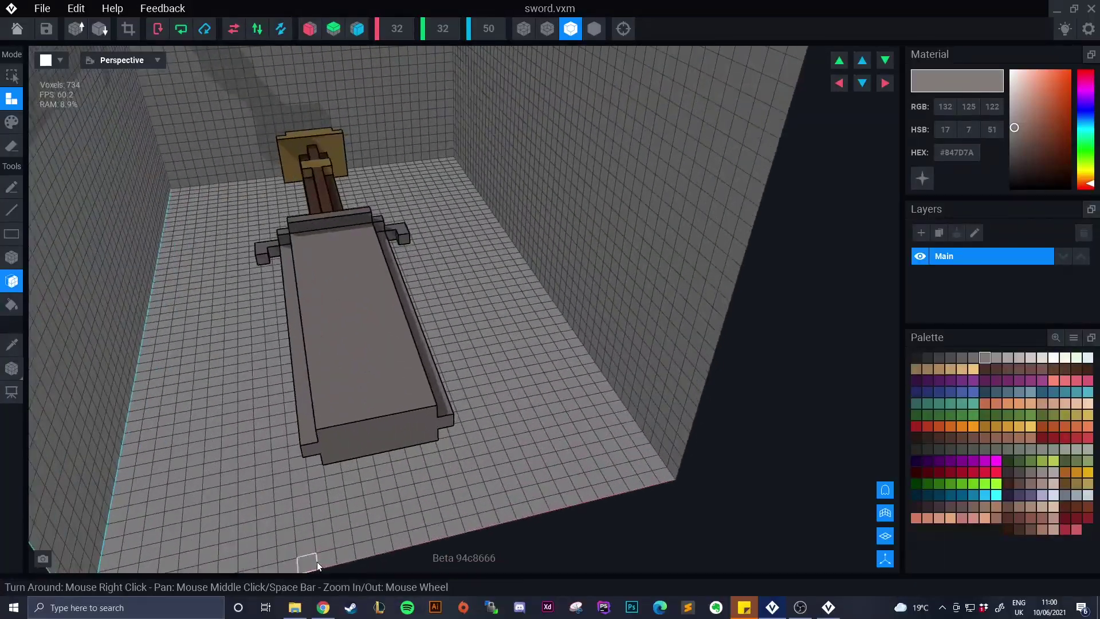
{"action": "left_click", "coordinate": [11, 258]}
{"action": "right_click_drag", "start_coordinate": [343, 478], "coordinate": [344, 427]}
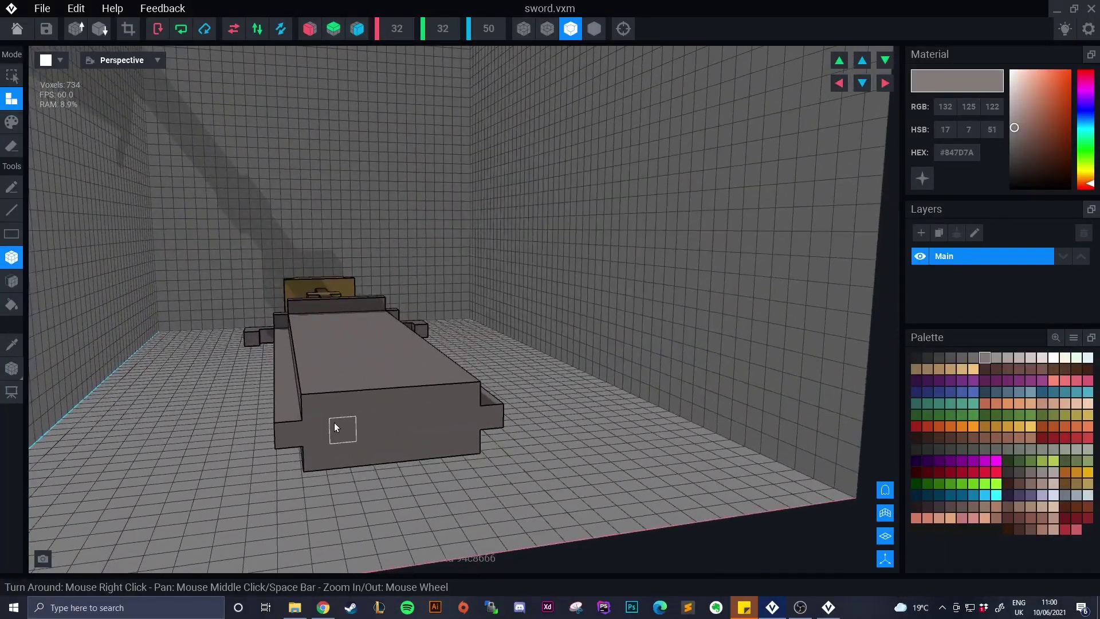
{"action": "left_click_drag", "start_coordinate": [329, 421], "coordinate": [466, 430]}
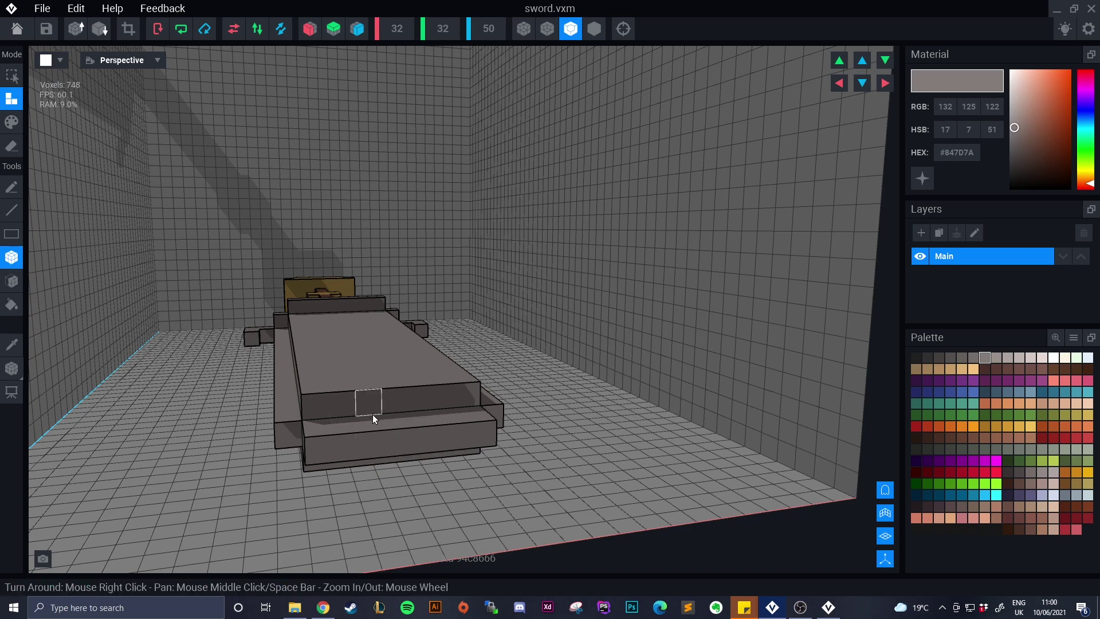
{"action": "mouse_move", "coordinate": [421, 404]}
{"action": "right_mouse_down"}
{"action": "mouse_move", "coordinate": [412, 414]}
{"action": "mouse_move", "coordinate": [427, 405]}
{"action": "right_mouse_up"}
{"action": "mouse_move", "coordinate": [427, 404]}
{"action": "left_mouse_down"}
{"action": "mouse_move", "coordinate": [407, 428]}
{"action": "mouse_move", "coordinate": [441, 403]}
{"action": "left_mouse_up"}
{"action": "left_click_drag", "start_coordinate": [377, 438], "coordinate": [397, 438]}
Add further stepped voxels in front of the blade's end to taper the tip
{"action": "right_click_drag", "start_coordinate": [397, 438], "coordinate": [342, 485]}
{"action": "left_click", "coordinate": [398, 476]}
{"action": "left_click_drag", "start_coordinate": [425, 499], "coordinate": [380, 494]}
{"action": "right_click_drag", "start_coordinate": [393, 501], "coordinate": [373, 523]}
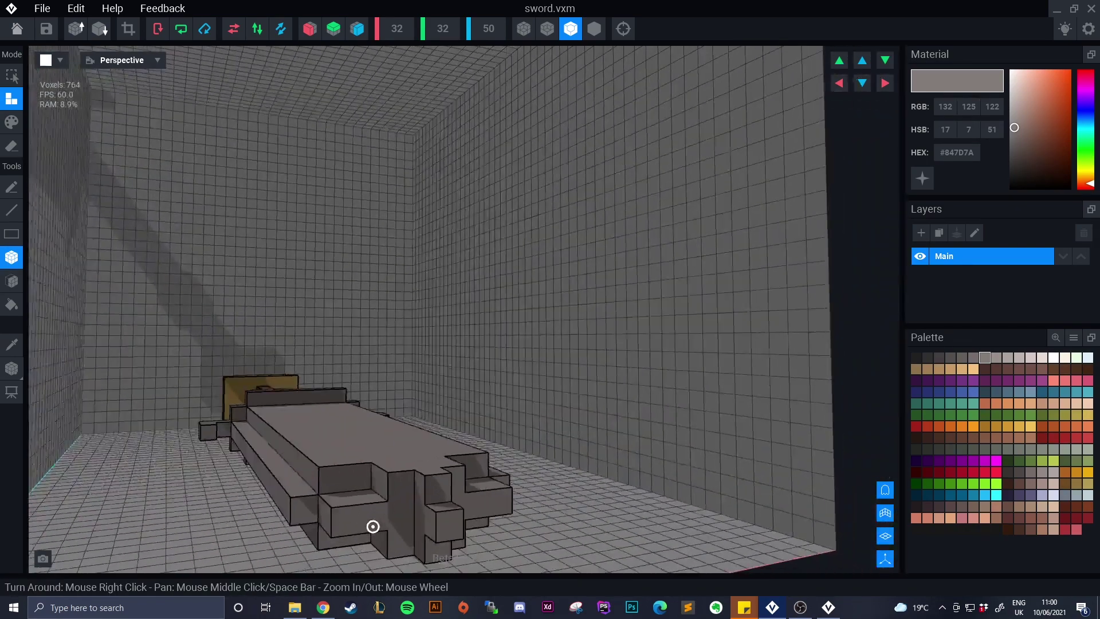
Paint the side strip along one edge of the blade light grey #ABA29E
{"action": "right_click_drag", "start_coordinate": [374, 523], "coordinate": [898, 338]}
{"action": "left_click", "coordinate": [1008, 358]}
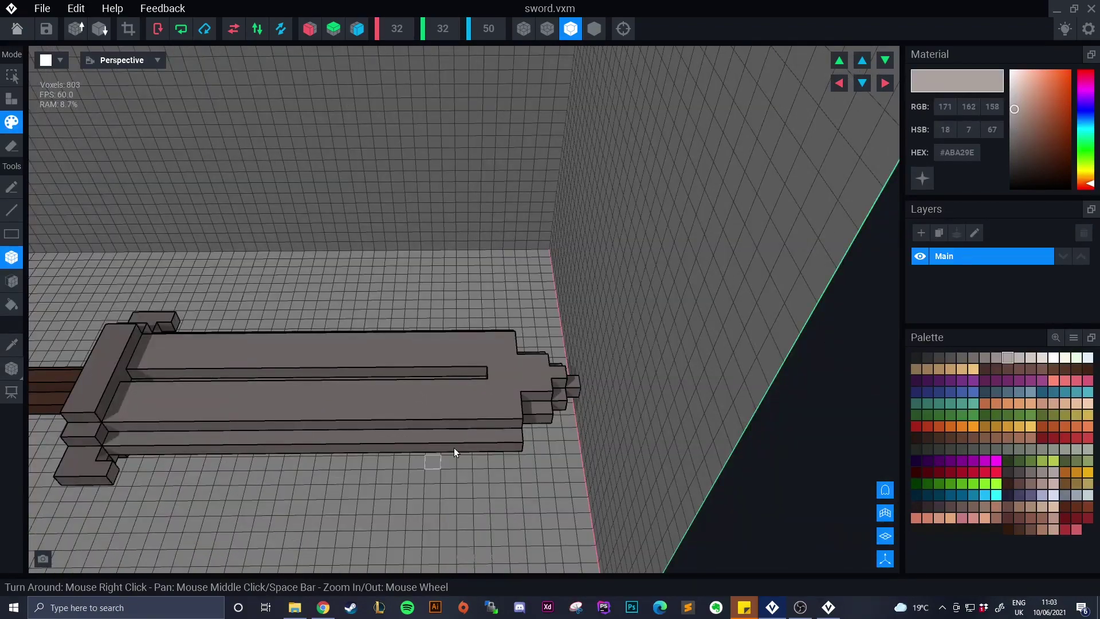
{"action": "right_click_drag", "start_coordinate": [523, 381], "coordinate": [514, 422]}
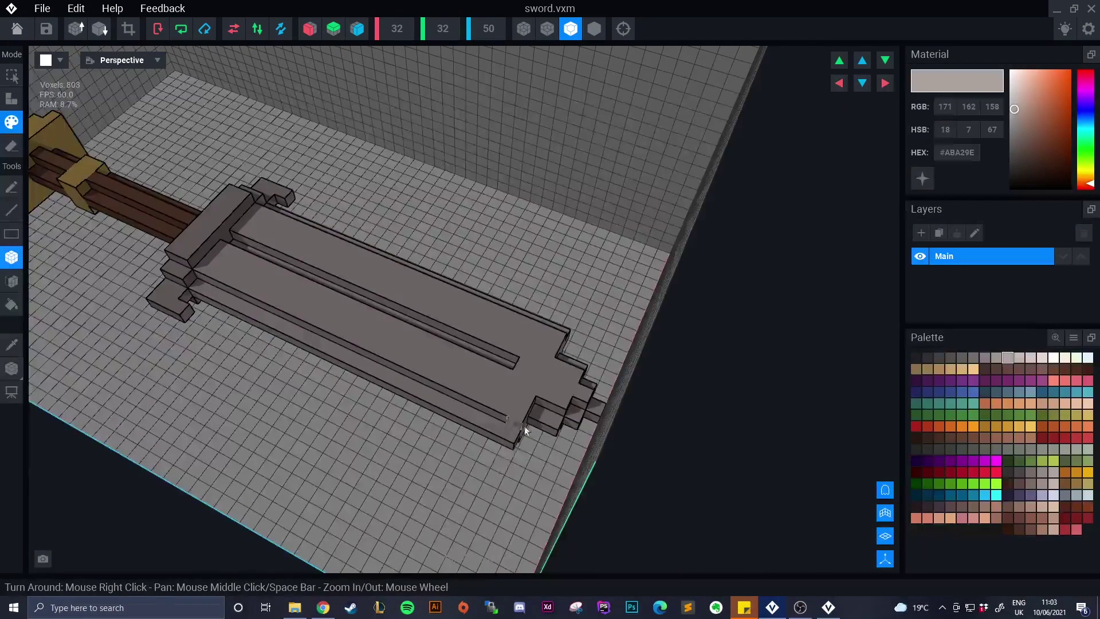
{"action": "left_click_drag", "start_coordinate": [551, 424], "coordinate": [236, 319]}
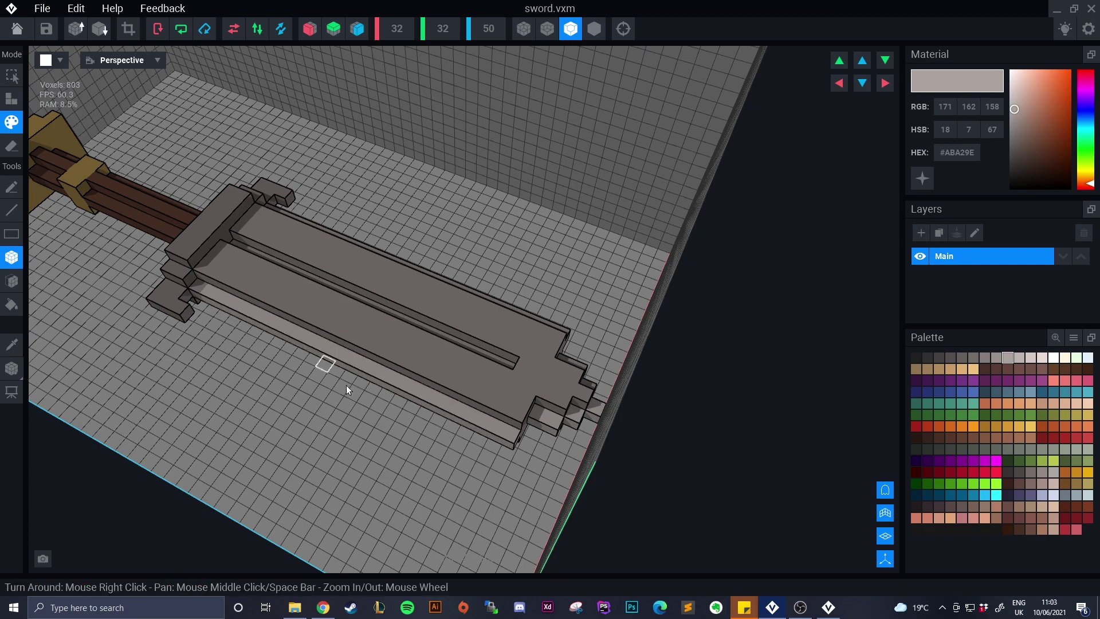
Paint the blade's other edges and the tip's voxels light grey #ABA29E, including the underside
{"action": "right_click_drag", "start_coordinate": [333, 366], "coordinate": [263, 385]}
{"action": "mouse_move", "coordinate": [543, 475]}
{"action": "right_mouse_down"}
{"action": "mouse_move", "coordinate": [582, 502]}
{"action": "mouse_move", "coordinate": [630, 464]}
{"action": "right_mouse_up"}
{"action": "left_click_drag", "start_coordinate": [627, 491], "coordinate": [796, 396]}
{"action": "right_click_drag", "start_coordinate": [621, 493], "coordinate": [541, 480]}
{"action": "left_click_drag", "start_coordinate": [638, 493], "coordinate": [679, 503]}
{"action": "right_click_drag", "start_coordinate": [682, 501], "coordinate": [676, 444]}
{"action": "left_click", "coordinate": [649, 456]}
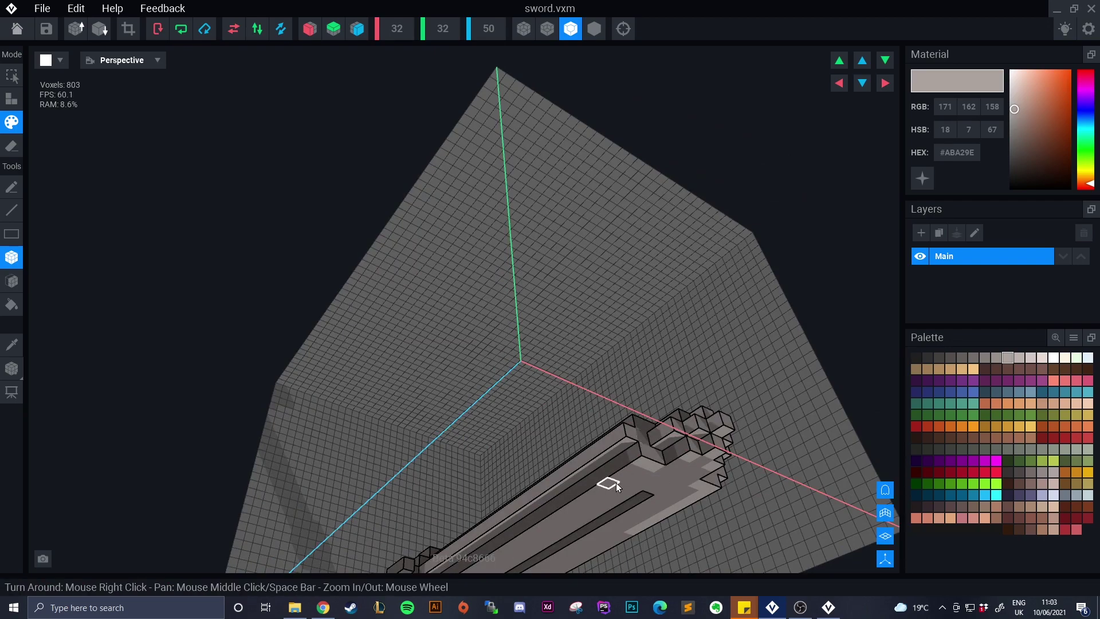
{"action": "left_click_drag", "start_coordinate": [616, 482], "coordinate": [582, 486]}
{"action": "right_click_drag", "start_coordinate": [582, 486], "coordinate": [647, 472]}
{"action": "left_click_drag", "start_coordinate": [655, 483], "coordinate": [590, 454]}
Paint #98908C shading stripes along the inside of both blade edges and lighten the area near the tip
{"action": "right_click_drag", "start_coordinate": [590, 455], "coordinate": [155, 328]}
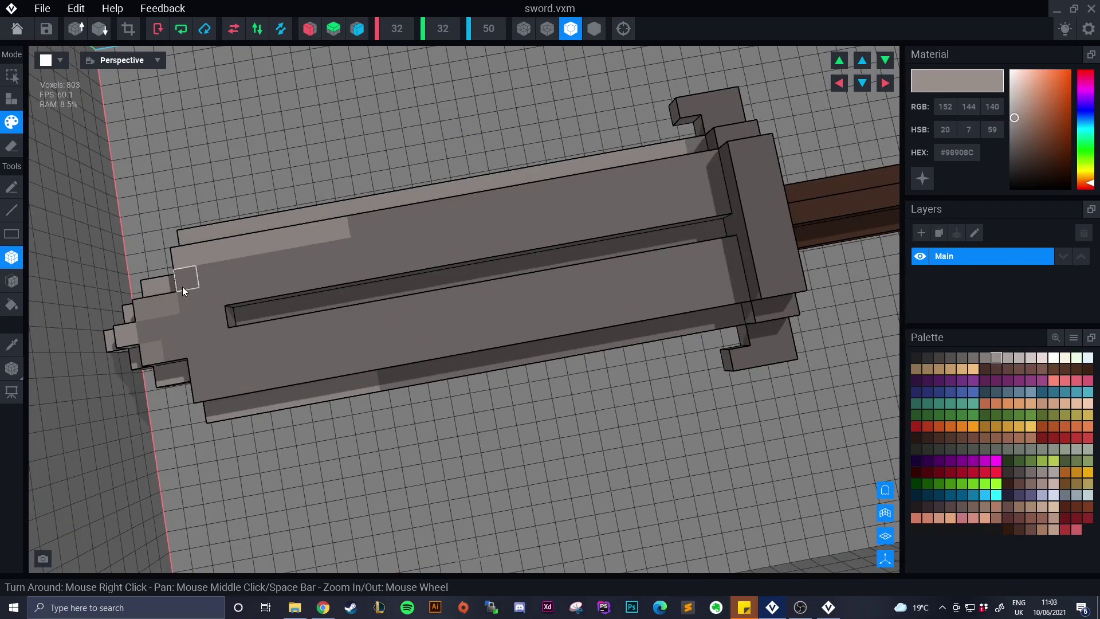
{"action": "left_click_drag", "start_coordinate": [209, 264], "coordinate": [662, 180]}
{"action": "left_click_drag", "start_coordinate": [390, 379], "coordinate": [728, 318]}
{"action": "left_click_drag", "start_coordinate": [335, 371], "coordinate": [716, 295]}
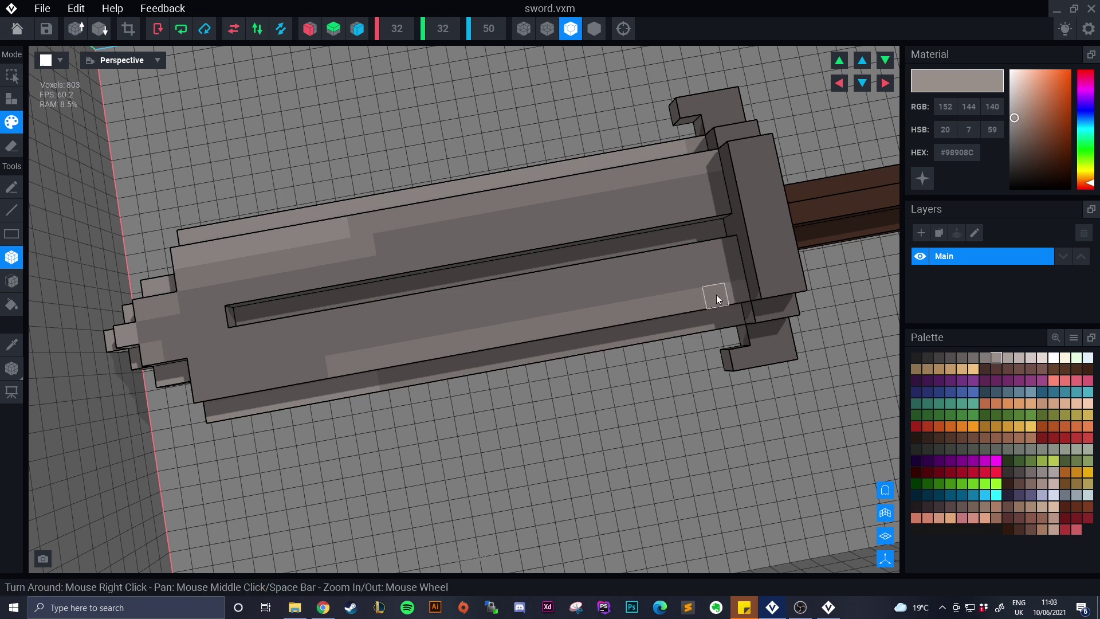
{"action": "left_click", "coordinate": [1007, 358]}
{"action": "mouse_move", "coordinate": [327, 344]}
{"action": "left_mouse_down"}
{"action": "mouse_move", "coordinate": [211, 385]}
{"action": "mouse_move", "coordinate": [173, 354]}
{"action": "left_mouse_up"}
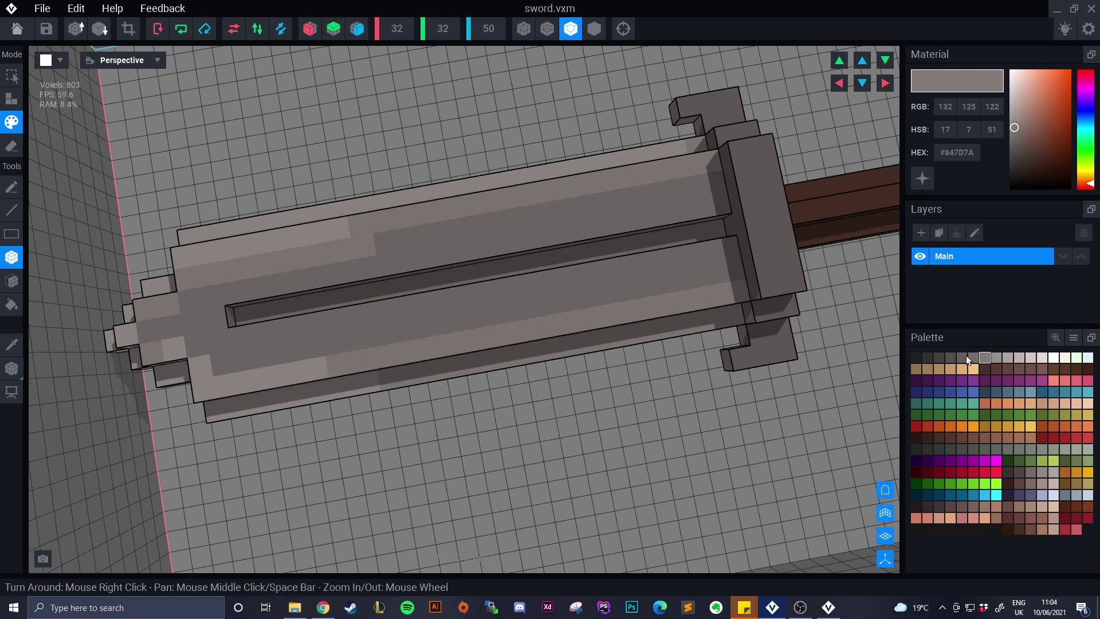
Shade the blade's central groove dark grey #534F4E and touch up the other side of the sword
{"action": "left_click_drag", "start_coordinate": [708, 229], "coordinate": [247, 312]}
{"action": "left_click", "coordinate": [951, 357]}
{"action": "left_click_drag", "start_coordinate": [716, 232], "coordinate": [258, 317]}
{"action": "right_click_drag", "start_coordinate": [372, 414], "coordinate": [232, 431]}
{"action": "left_click_drag", "start_coordinate": [237, 428], "coordinate": [277, 453]}
{"action": "mouse_move", "coordinate": [266, 486]}
{"action": "right_mouse_down"}
{"action": "mouse_move", "coordinate": [333, 362]}
{"action": "mouse_move", "coordinate": [351, 269]}
{"action": "mouse_move", "coordinate": [429, 214]}
{"action": "right_mouse_up"}
{"action": "scroll", "coordinate": [350, 269], "scroll_direction": "down", "scroll_amount": 3}
{"action": "left_click_drag", "start_coordinate": [432, 211], "coordinate": [290, 390]}
Crop the volume to the sword's voxels and reposition the model's pivot with a preset
{"action": "right_click_drag", "start_coordinate": [315, 412], "coordinate": [311, 419]}
{"action": "middle_click_drag", "start_coordinate": [311, 420], "coordinate": [449, 437]}
{"action": "right_click_drag", "start_coordinate": [449, 437], "coordinate": [424, 404]}
{"action": "left_click", "coordinate": [128, 29]}
{"action": "left_click", "coordinate": [11, 368]}
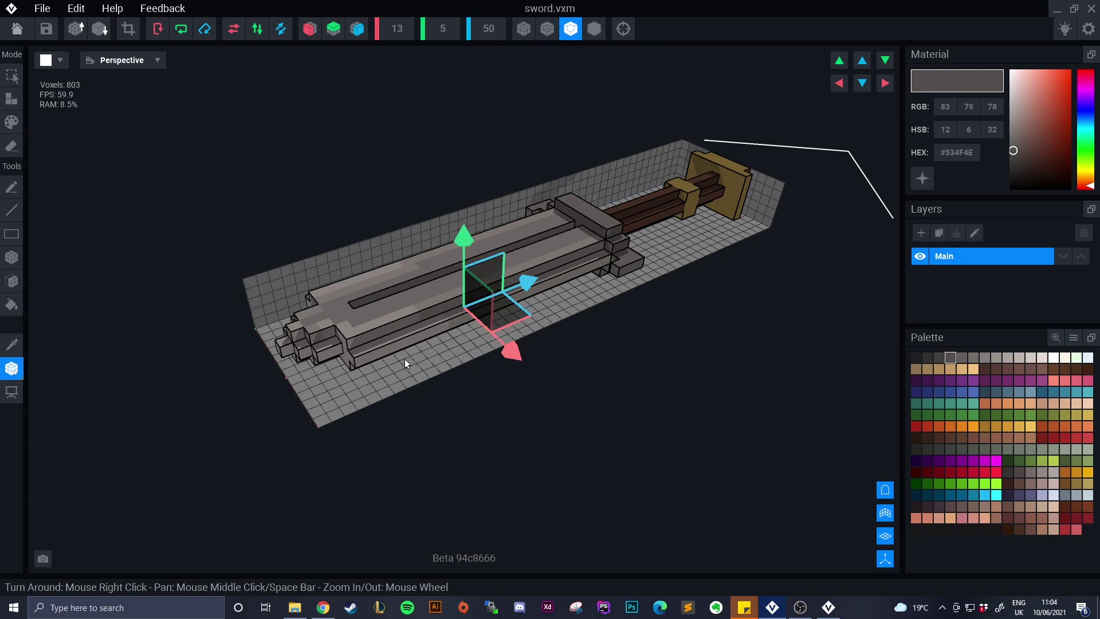
{"action": "right_click", "coordinate": [20, 371]}
{"action": "left_click", "coordinate": [110, 383]}
{"action": "right_click_drag", "start_coordinate": [122, 221], "coordinate": [377, 229]}
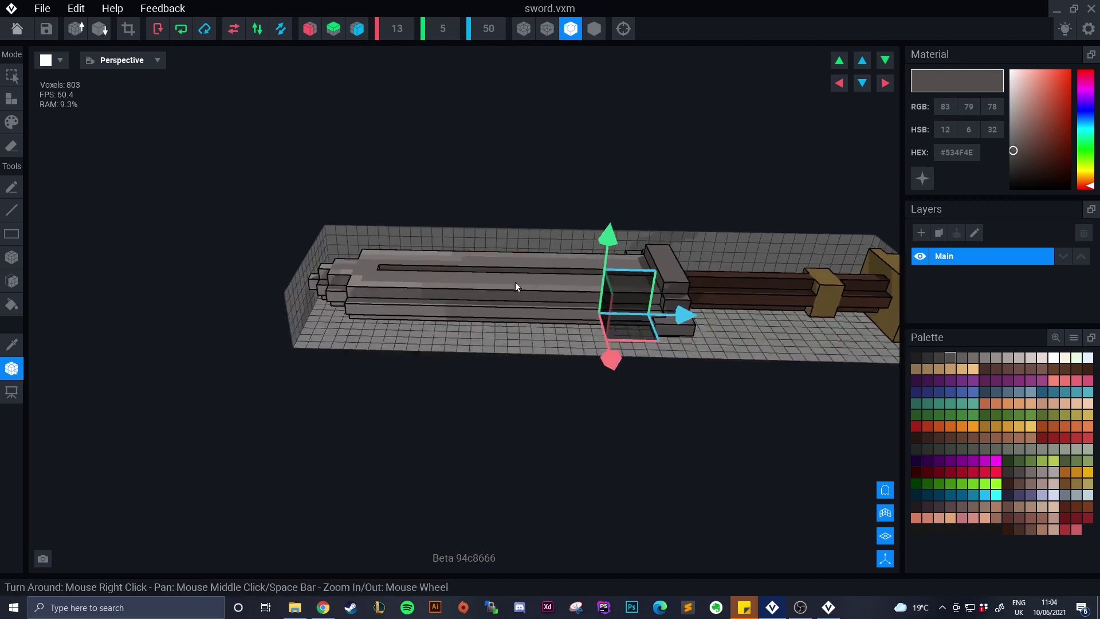
Close sword.vxm with its changes saved and open final.vxr
{"action": "left_click", "coordinate": [17, 29]}
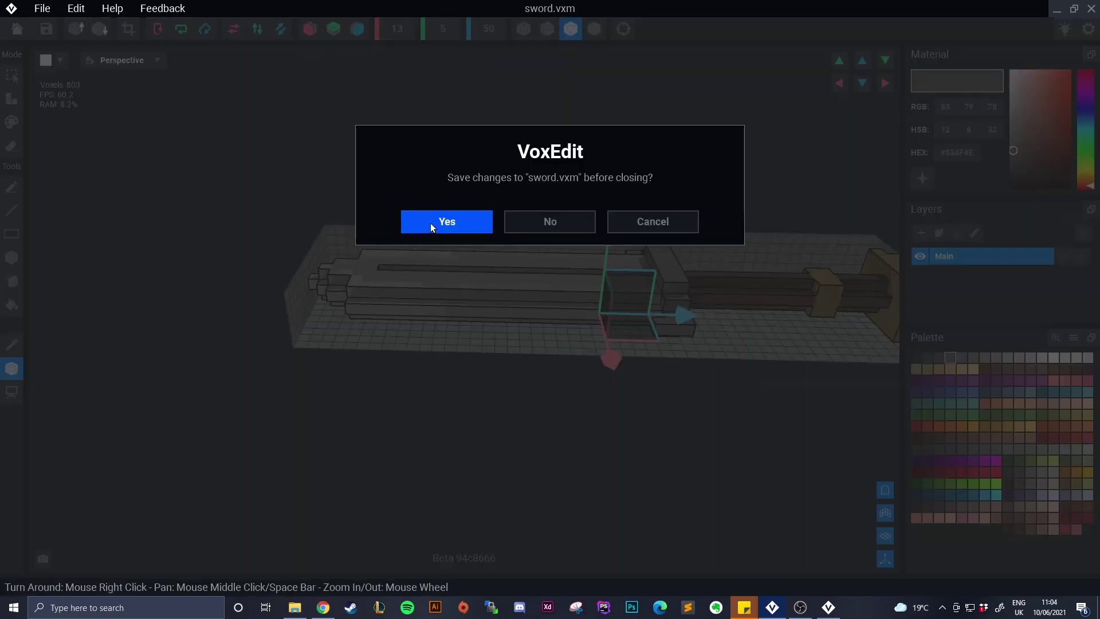
{"action": "left_click", "coordinate": [430, 222]}
{"action": "left_click", "coordinate": [153, 160]}
{"action": "left_click", "coordinate": [328, 91]}
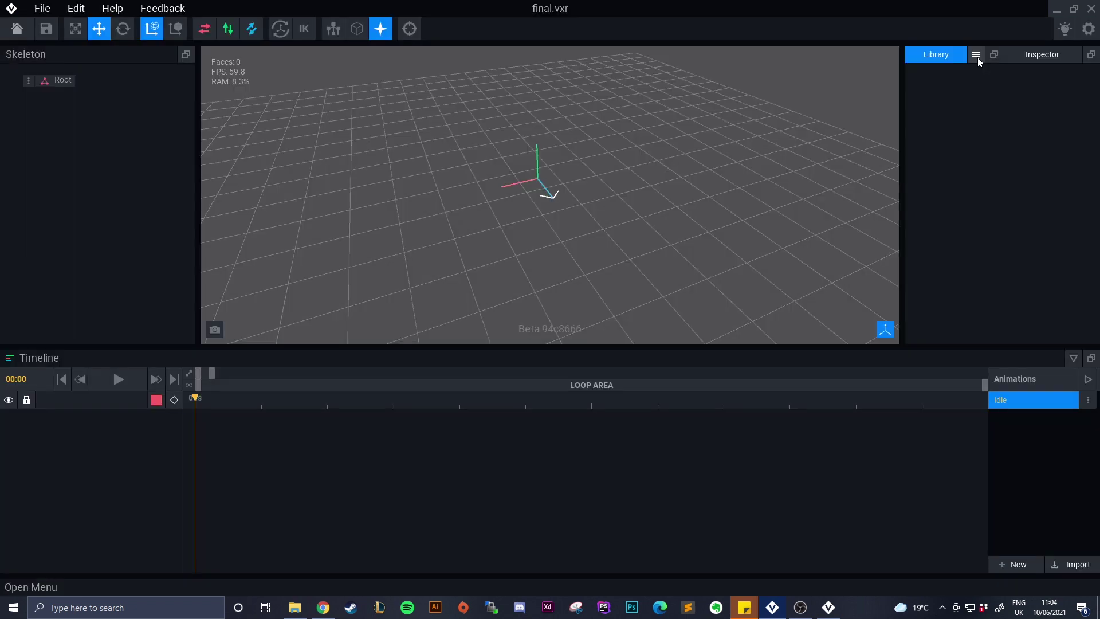
Import the shield and sword VXM models from the parent project folder into the asset's library
{"action": "left_click", "coordinate": [976, 55]}
{"action": "left_click", "coordinate": [994, 83]}
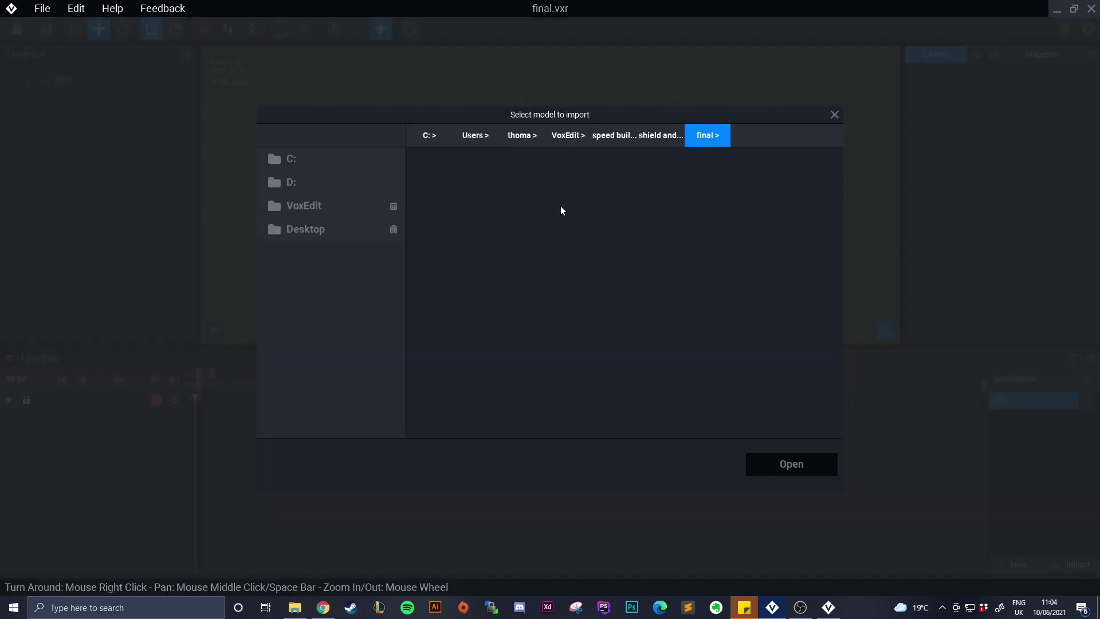
{"action": "left_click", "coordinate": [666, 141]}
{"action": "left_click", "coordinate": [508, 193]}
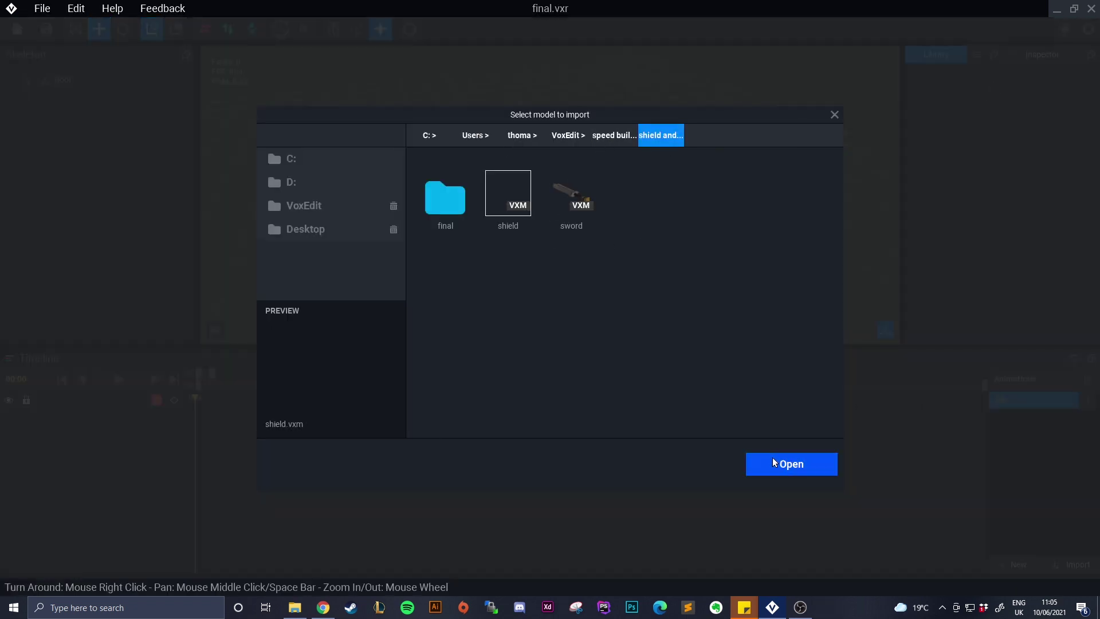
{"action": "left_click", "coordinate": [791, 463]}
{"action": "left_click", "coordinate": [976, 55]}
{"action": "left_click", "coordinate": [992, 87]}
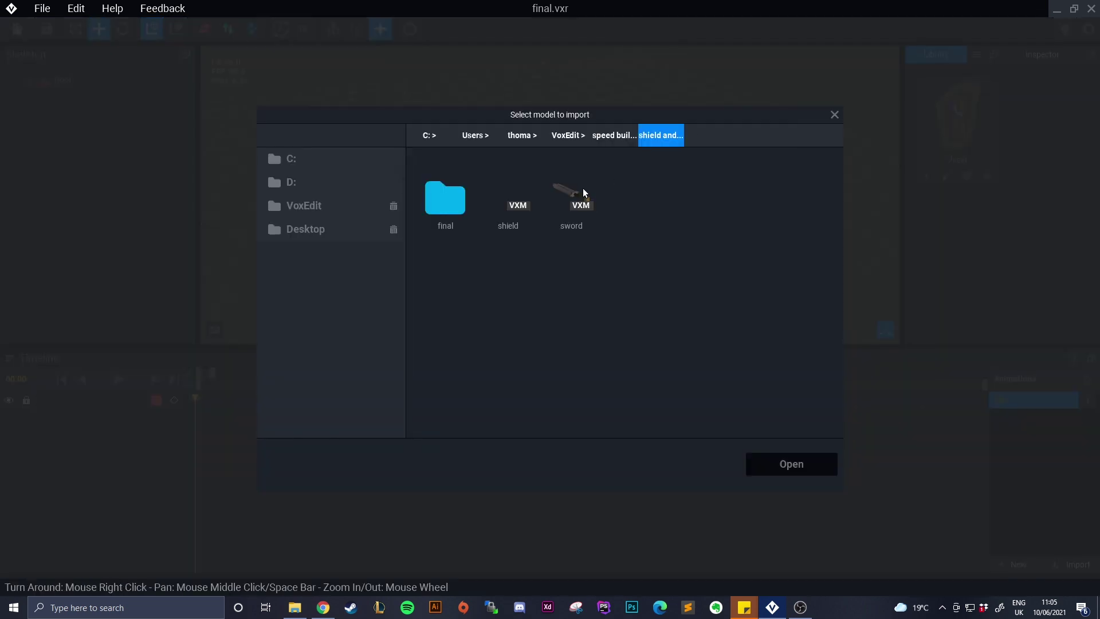
{"action": "left_click", "coordinate": [577, 198]}
{"action": "left_click", "coordinate": [791, 463]}
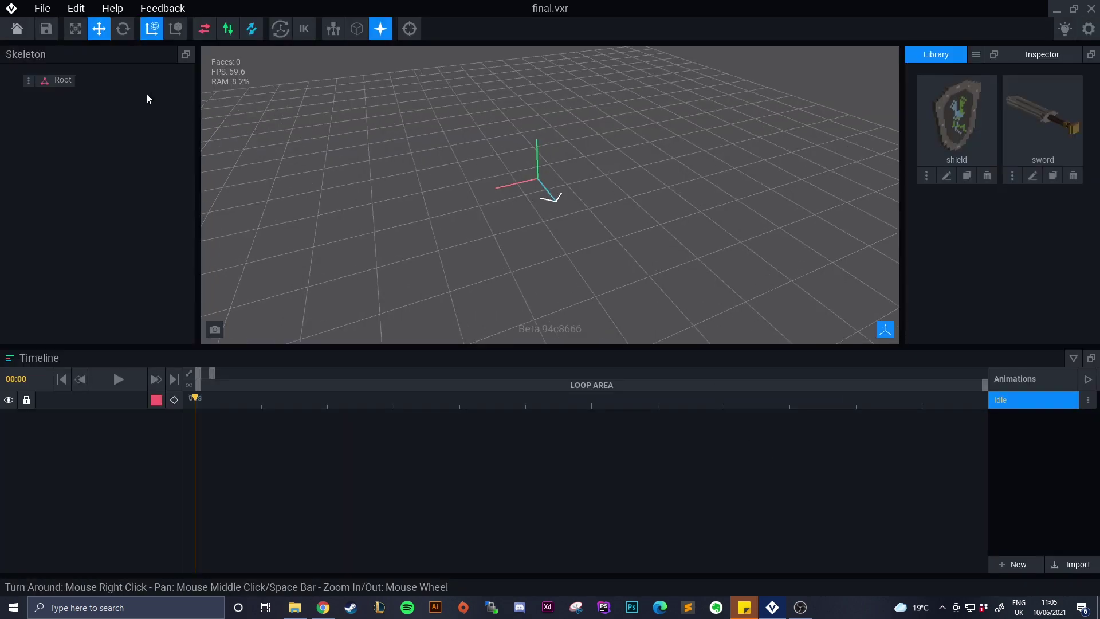
Create a child node named "control node" under Root in the skeleton
{"action": "left_click", "coordinate": [29, 80]}
{"action": "left_click", "coordinate": [79, 98]}
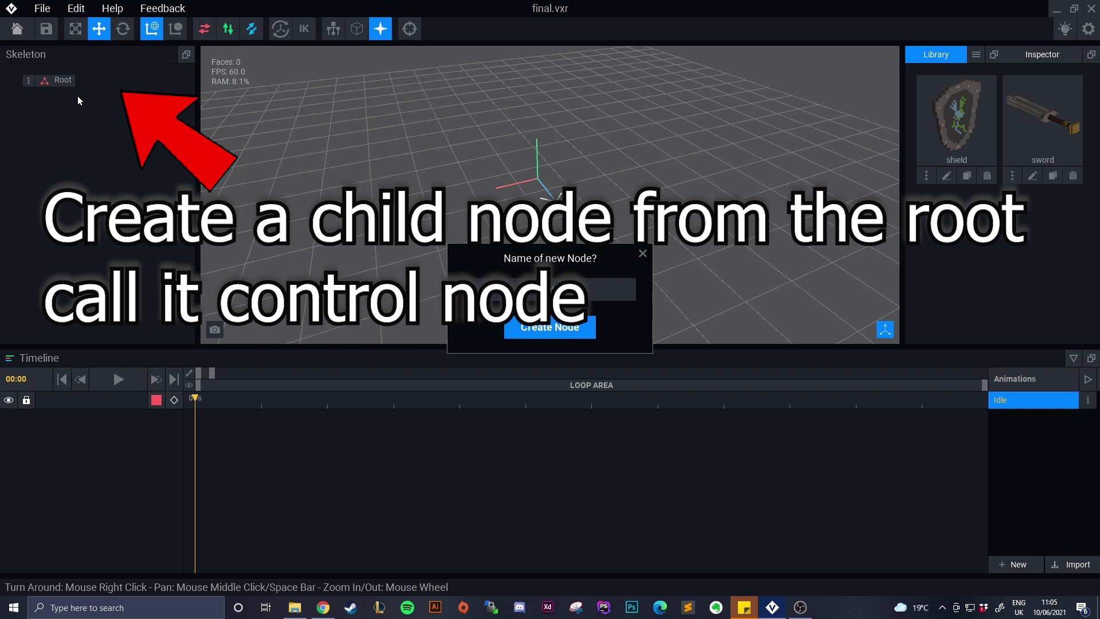
{"action": "type", "text": "control node"}
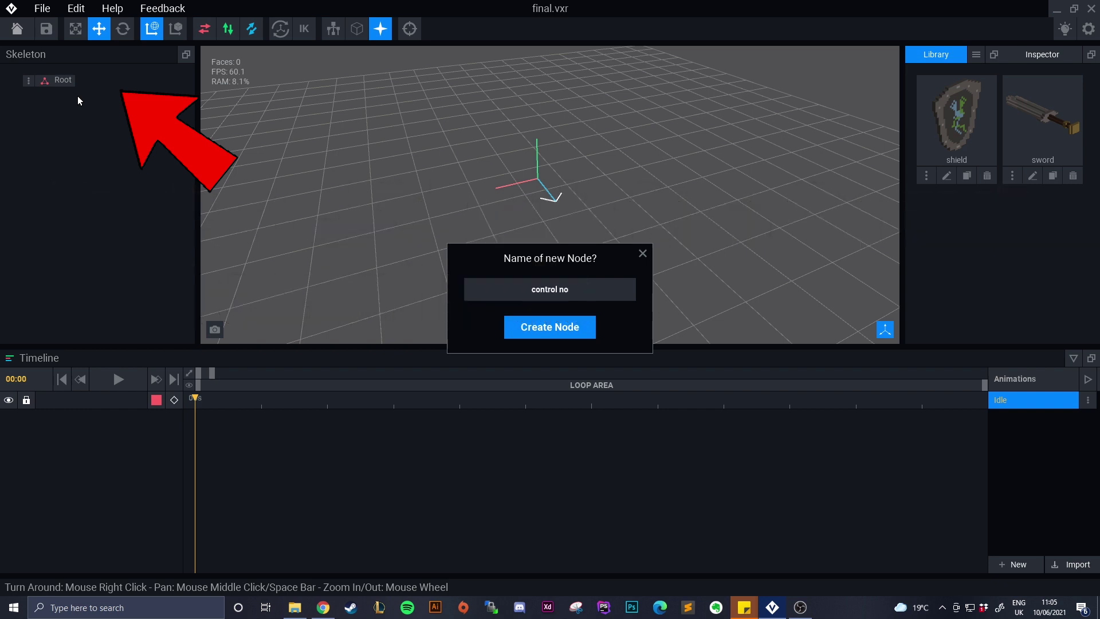
{"action": "key", "text": "Return"}
Create two child nodes under the control node, named "shield" and "sword"
{"action": "left_click", "coordinate": [40, 98]}
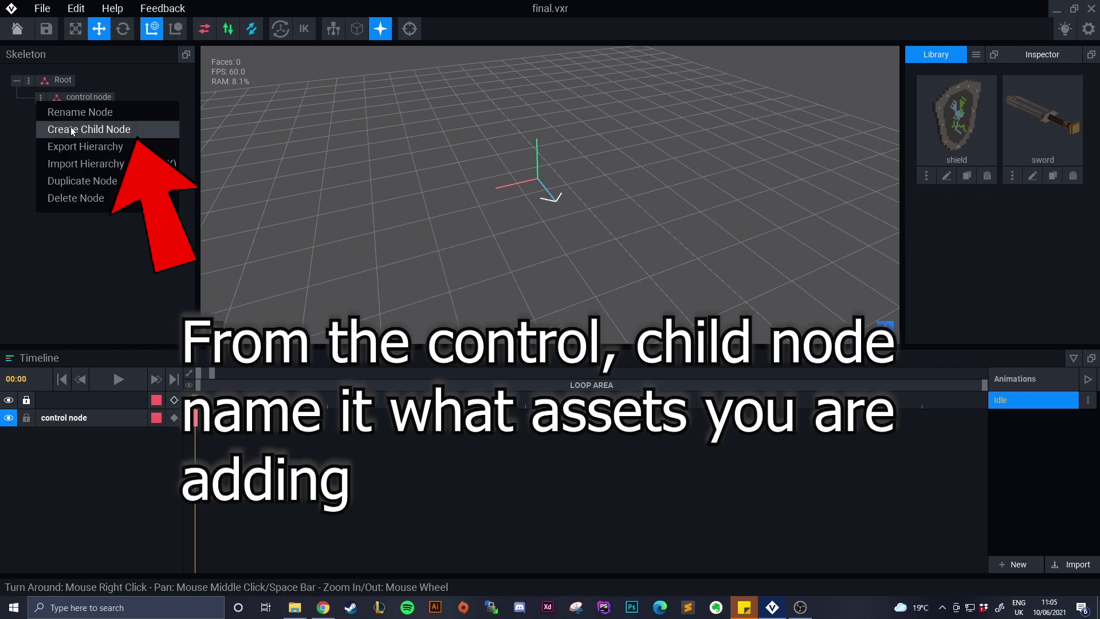
{"action": "left_click", "coordinate": [76, 130]}
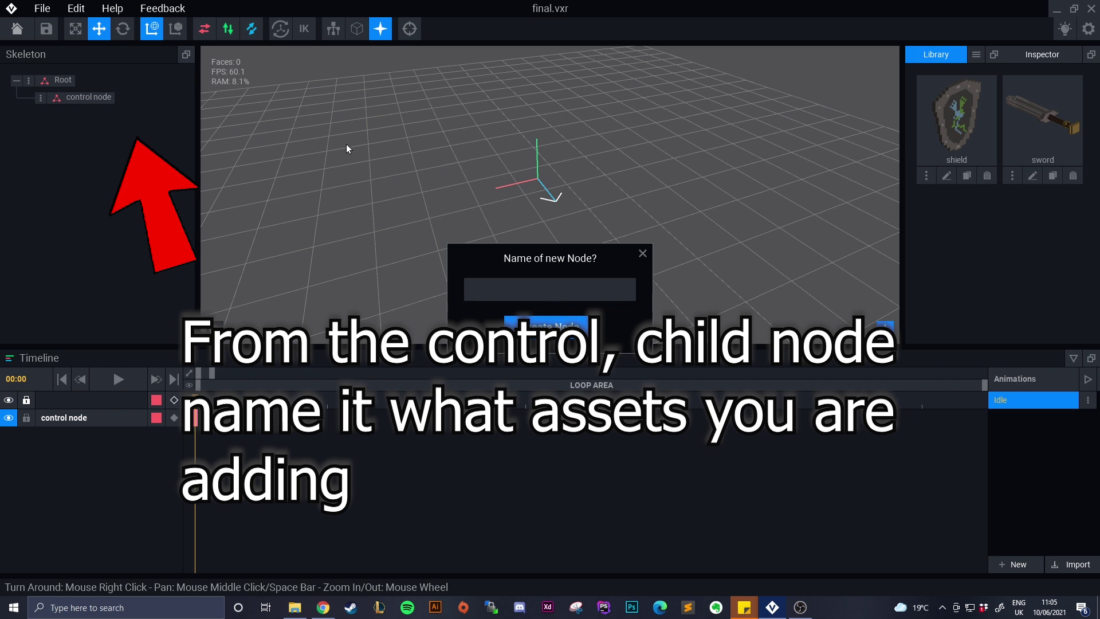
{"action": "type", "text": "shield"}
{"action": "key", "text": "Return"}
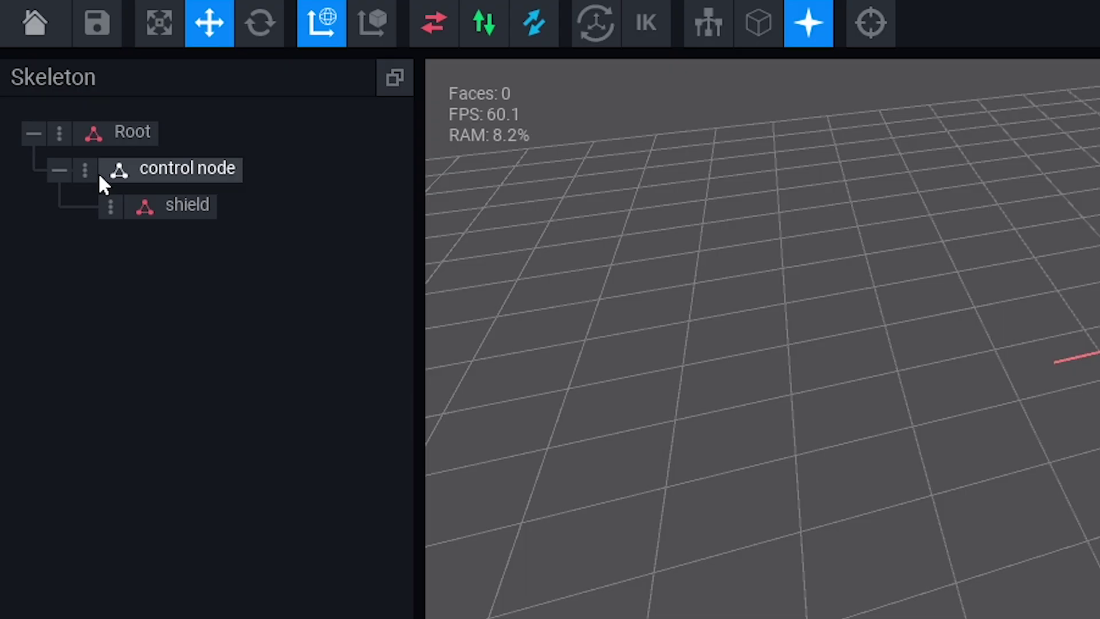
{"action": "left_click", "coordinate": [91, 173]}
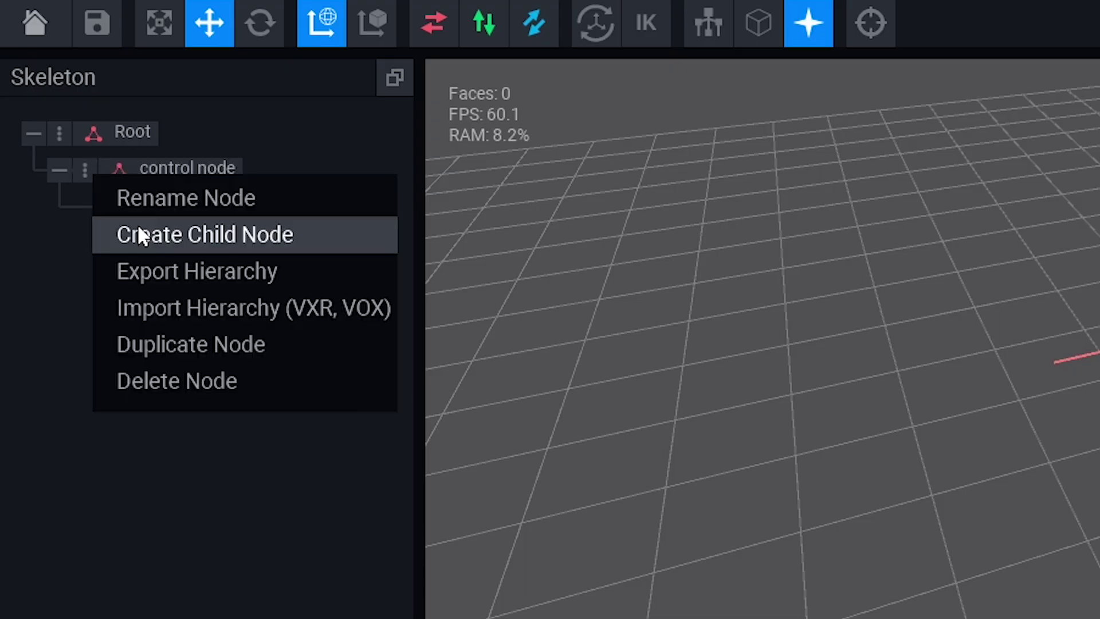
{"action": "left_click", "coordinate": [138, 232]}
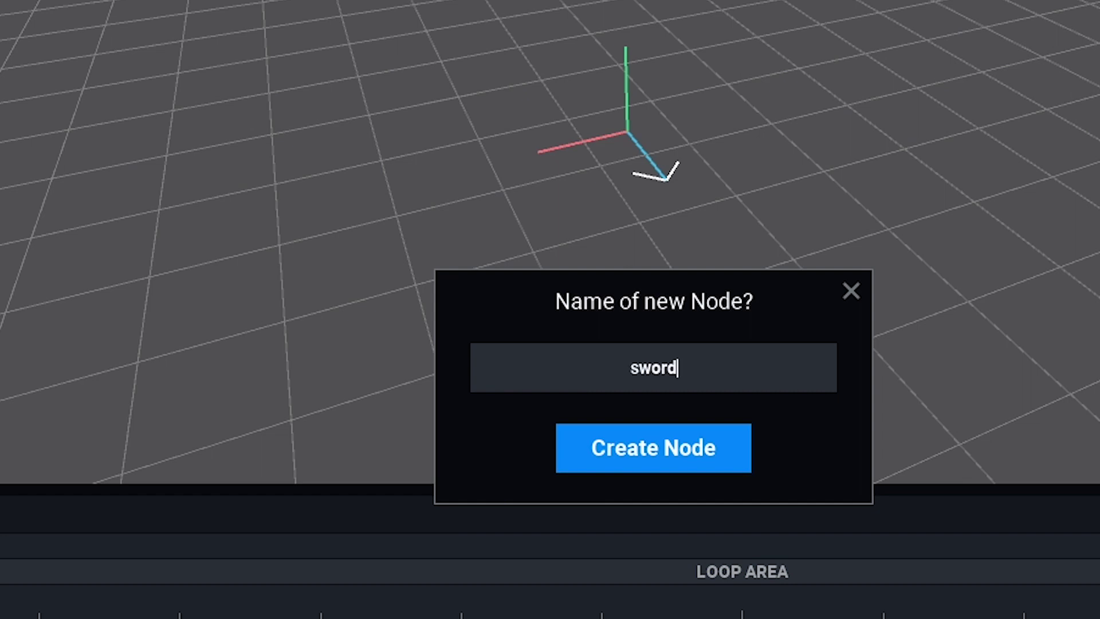
{"action": "left_click", "coordinate": [652, 450]}
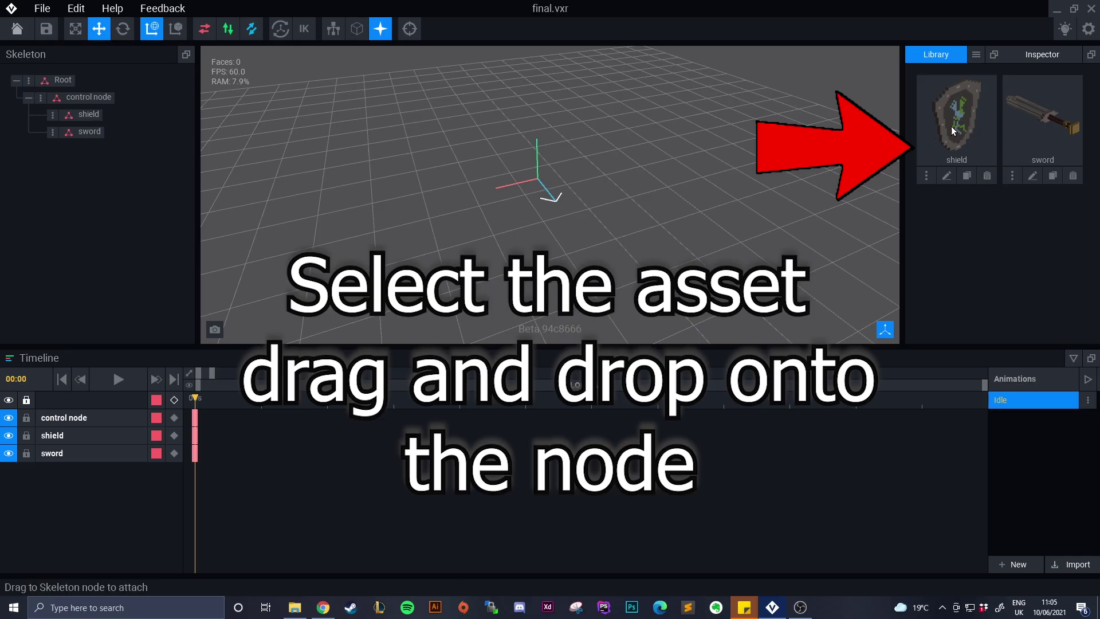
Attach the library's shield model to the shield node and the sword model to the sword node
{"action": "left_click_drag", "start_coordinate": [185, 131], "coordinate": [90, 113]}
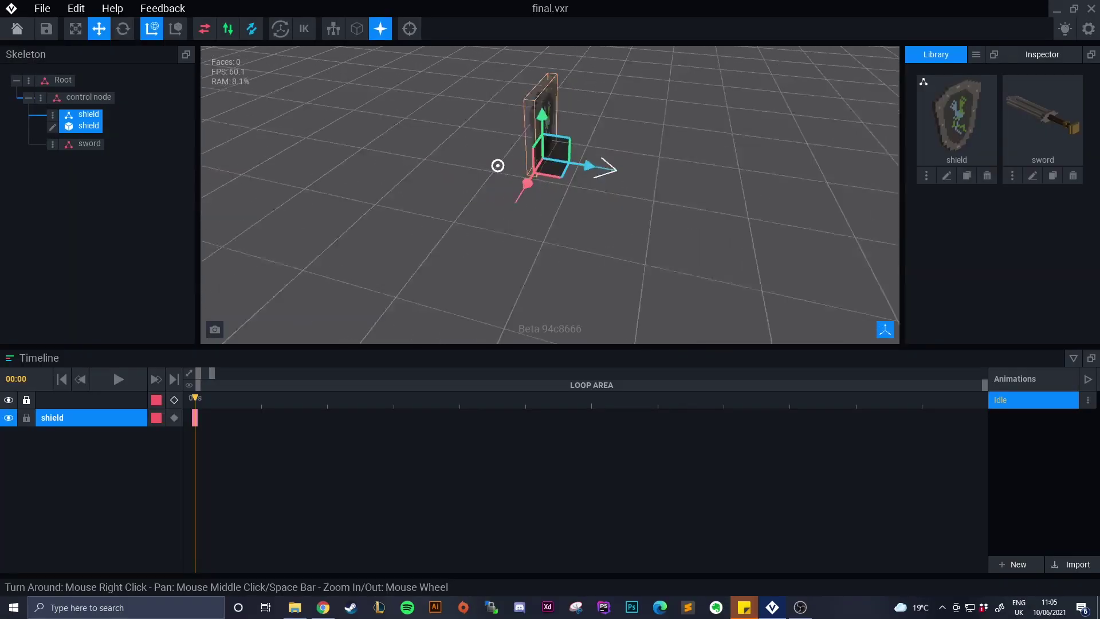
{"action": "right_click_drag", "start_coordinate": [379, 162], "coordinate": [578, 166]}
{"action": "left_click_drag", "start_coordinate": [565, 154], "coordinate": [565, 155]}
{"action": "left_click", "coordinate": [653, 176]}
{"action": "right_click_drag", "start_coordinate": [632, 224], "coordinate": [633, 220]}
{"action": "left_click_drag", "start_coordinate": [1032, 122], "coordinate": [531, 200]}
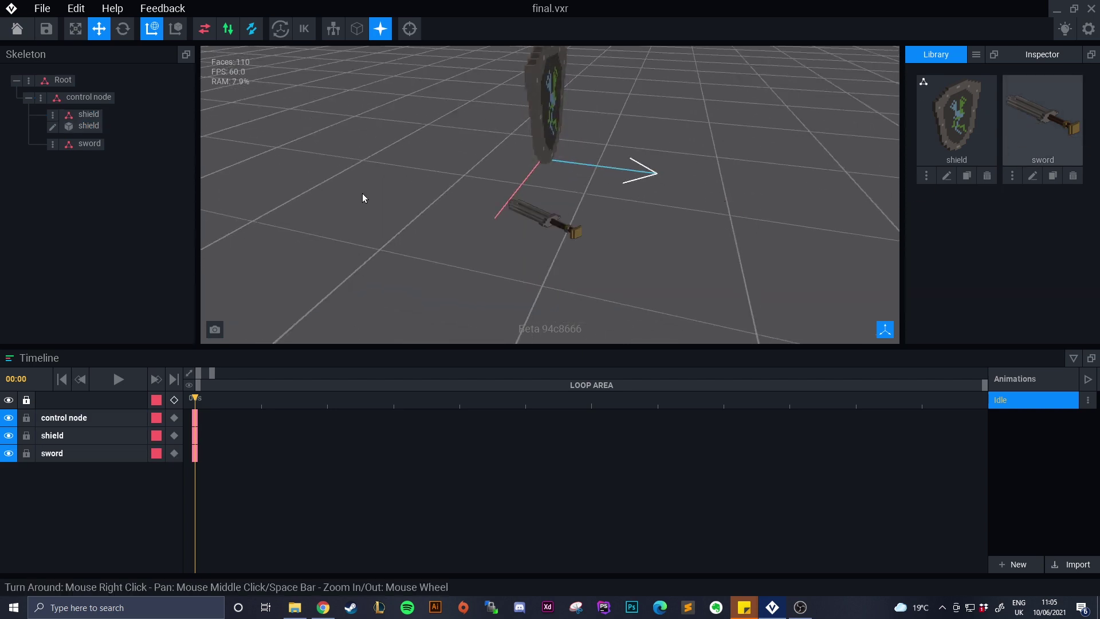
{"action": "left_click_drag", "start_coordinate": [96, 155], "coordinate": [91, 147]}
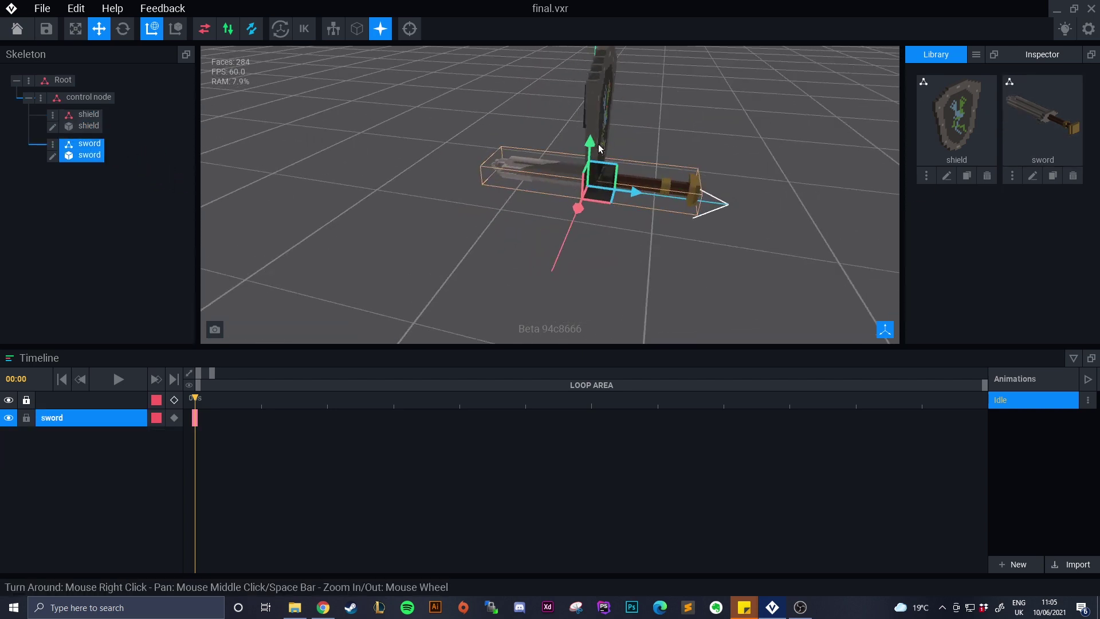
Rotate the sword upright with its blade pointing down, and tilt it diagonally across the shield
{"action": "left_click", "coordinate": [131, 30]}
{"action": "left_click_drag", "start_coordinate": [623, 169], "coordinate": [505, 104]}
{"action": "right_click_drag", "start_coordinate": [631, 172], "coordinate": [611, 131]}
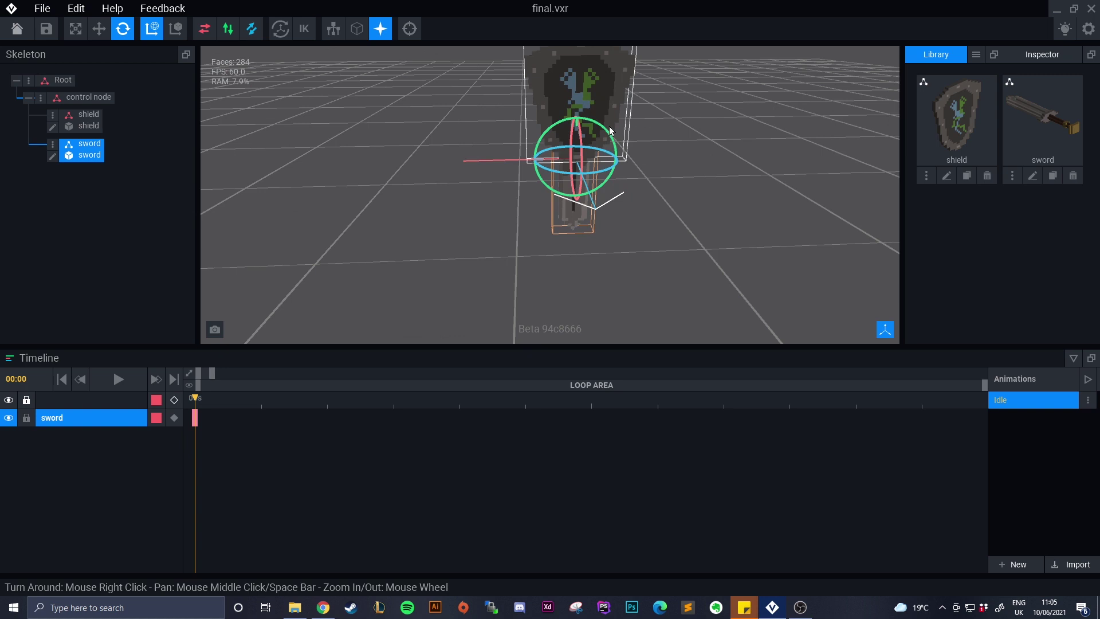
{"action": "left_click_drag", "start_coordinate": [602, 127], "coordinate": [629, 151]}
{"action": "right_click_drag", "start_coordinate": [457, 147], "coordinate": [425, 187]}
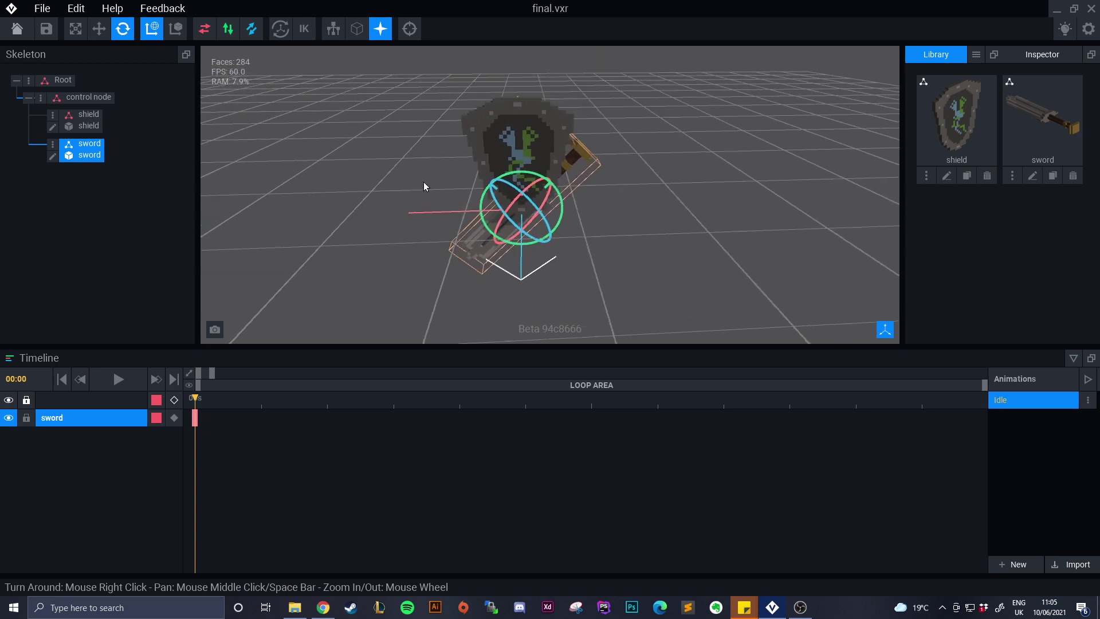
Raise the tilted sword to the shield's height and position it against the shield's back
{"action": "left_click", "coordinate": [98, 29]}
{"action": "left_click_drag", "start_coordinate": [542, 189], "coordinate": [506, 125]}
{"action": "right_click_drag", "start_coordinate": [505, 125], "coordinate": [578, 92]}
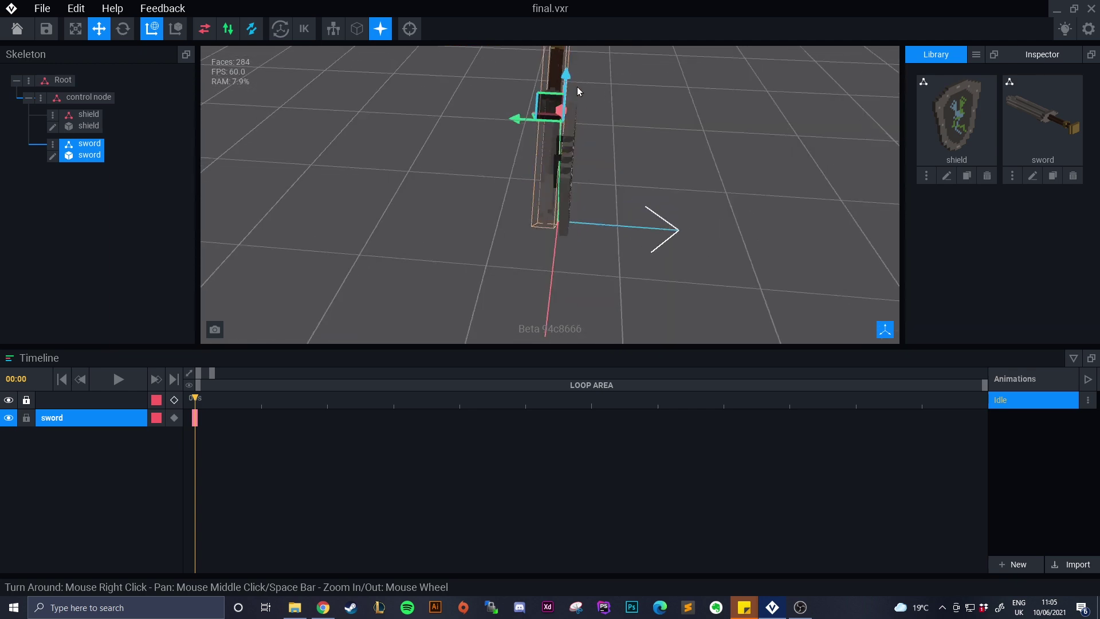
{"action": "left_click_drag", "start_coordinate": [564, 77], "coordinate": [560, 109]}
{"action": "left_click", "coordinate": [682, 148]}
{"action": "right_click_drag", "start_coordinate": [704, 151], "coordinate": [574, 179]}
Adjust the sword's placement behind the shield so that its hilt and blade tip stick out on opposite sides
{"action": "left_click", "coordinate": [482, 138]}
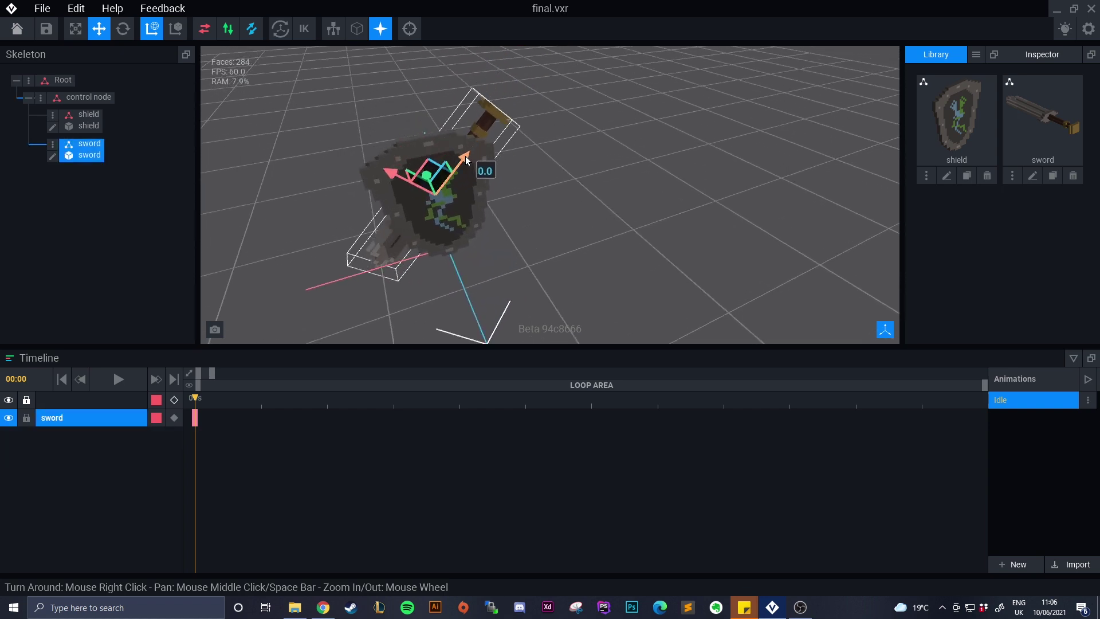
{"action": "left_click", "coordinate": [637, 237]}
{"action": "mouse_move", "coordinate": [636, 234]}
{"action": "right_mouse_down"}
{"action": "mouse_move", "coordinate": [624, 234]}
{"action": "mouse_move", "coordinate": [644, 263]}
{"action": "mouse_move", "coordinate": [634, 250]}
{"action": "right_mouse_up"}
{"action": "left_click", "coordinate": [625, 70]}
{"action": "left_click_drag", "start_coordinate": [583, 117], "coordinate": [590, 118]}
{"action": "left_click", "coordinate": [702, 218]}
{"action": "right_click_drag", "start_coordinate": [702, 218], "coordinate": [700, 218]}
{"action": "left_click", "coordinate": [551, 187]}
{"action": "left_click_drag", "start_coordinate": [613, 95], "coordinate": [616, 95]}
Fine-tune the rotation of the sword behind the shield
{"action": "left_click", "coordinate": [123, 28]}
{"action": "right_click_drag", "start_coordinate": [687, 132], "coordinate": [687, 132]}
{"action": "right_click_drag", "start_coordinate": [738, 160], "coordinate": [772, 100]}
{"action": "left_click_drag", "start_coordinate": [769, 104], "coordinate": [778, 107]}
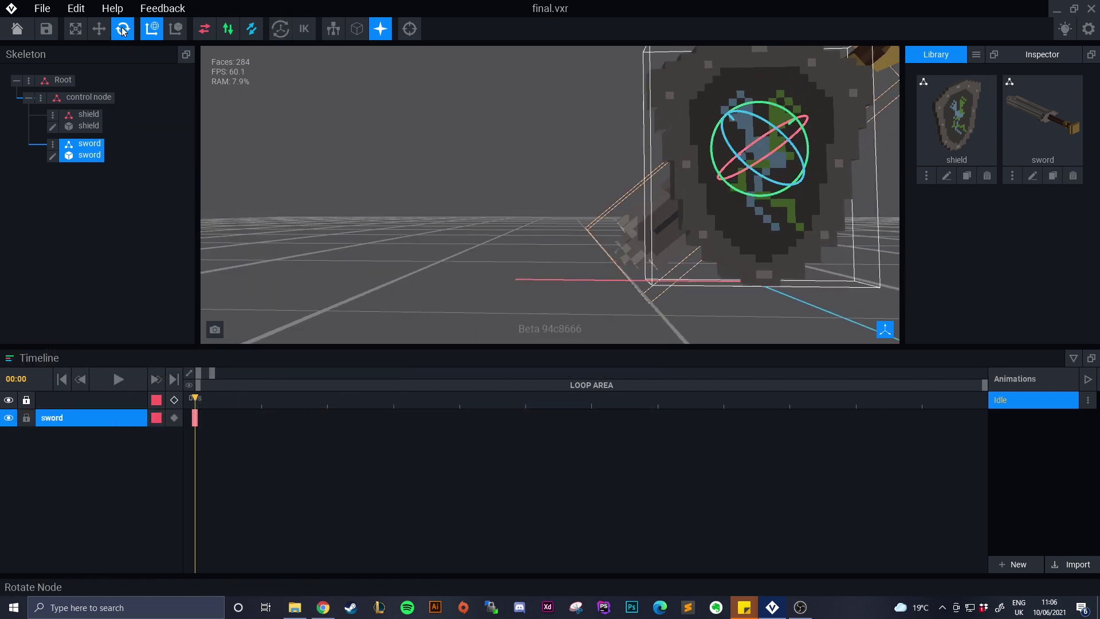
Shift the sword to its final diagonal position behind the shield and close final.vxr with its changes saved
{"action": "left_click", "coordinate": [97, 34]}
{"action": "middle_click_drag", "start_coordinate": [728, 160], "coordinate": [686, 165]}
{"action": "left_click_drag", "start_coordinate": [709, 143], "coordinate": [697, 152]}
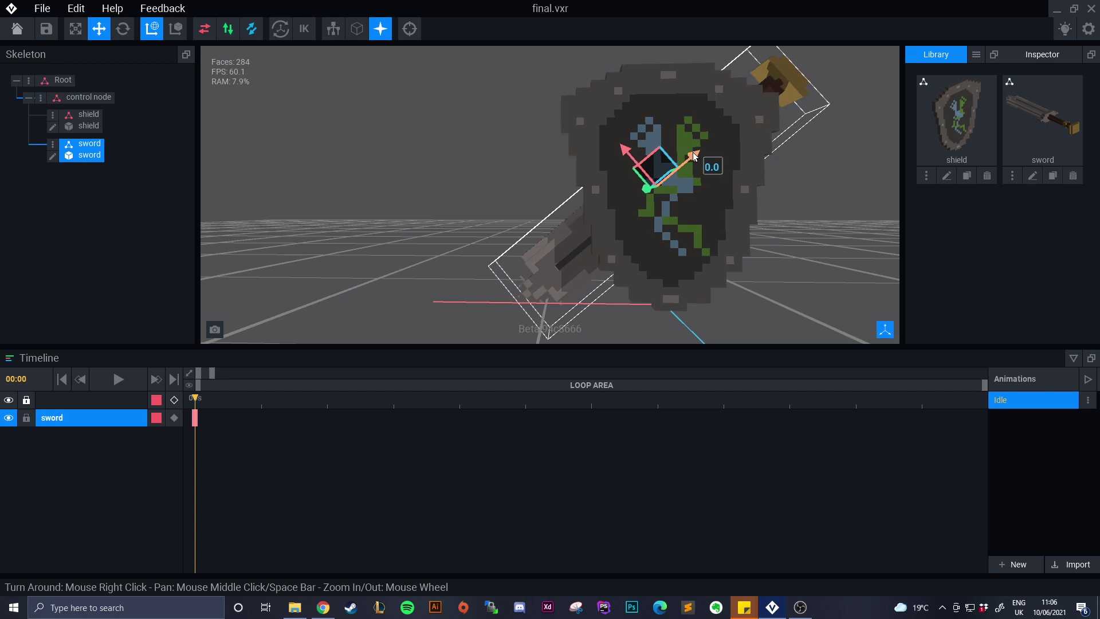
{"action": "left_click_drag", "start_coordinate": [629, 150], "coordinate": [695, 144]}
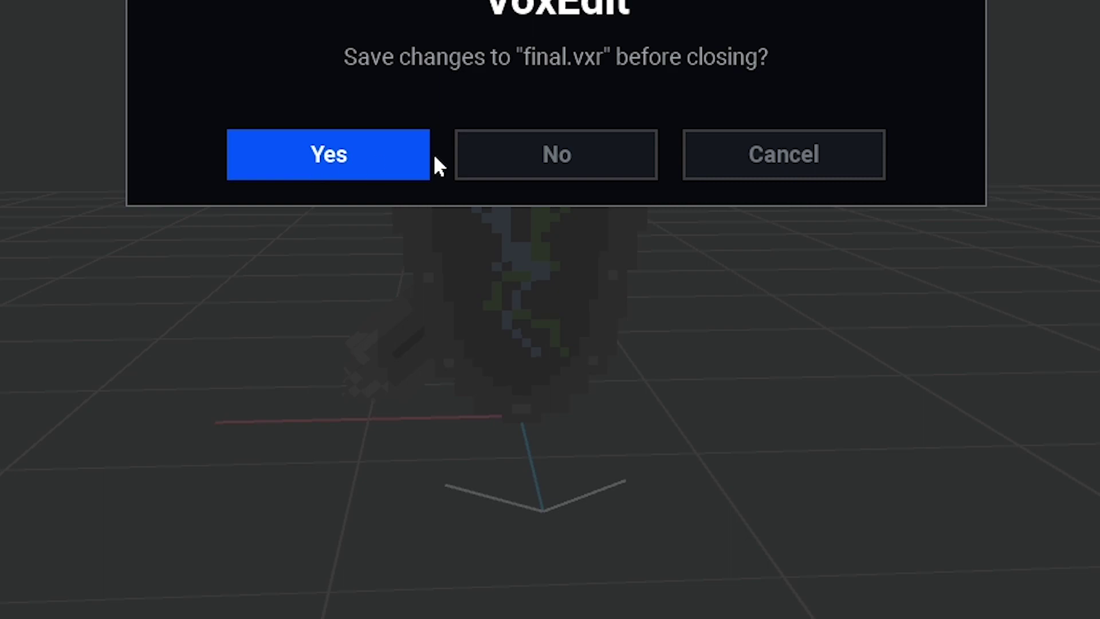
{"action": "left_click", "coordinate": [458, 162]}
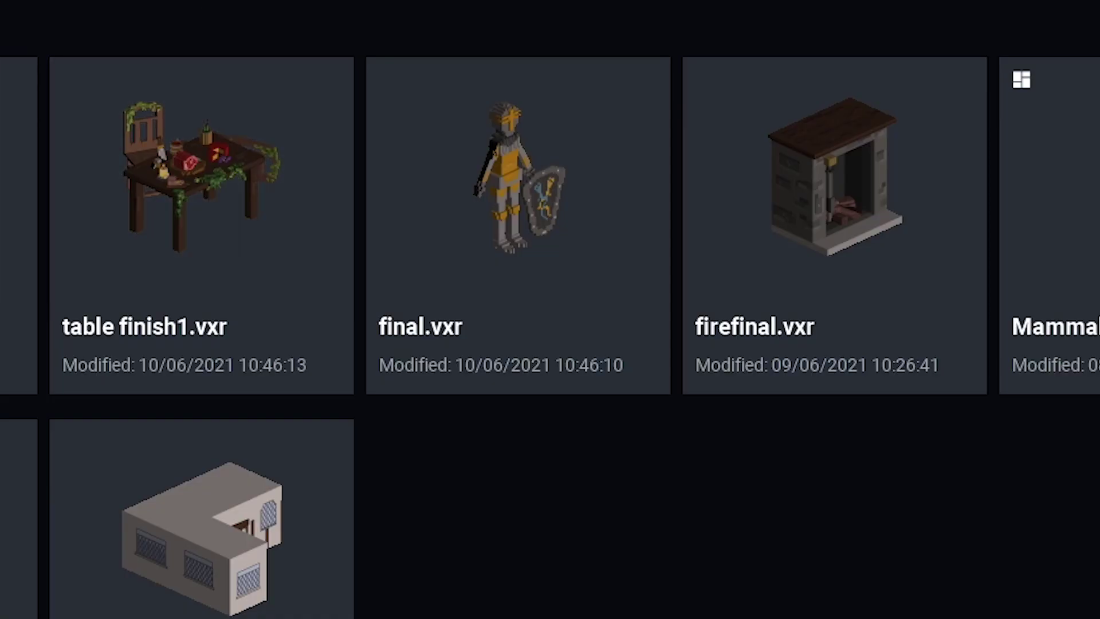